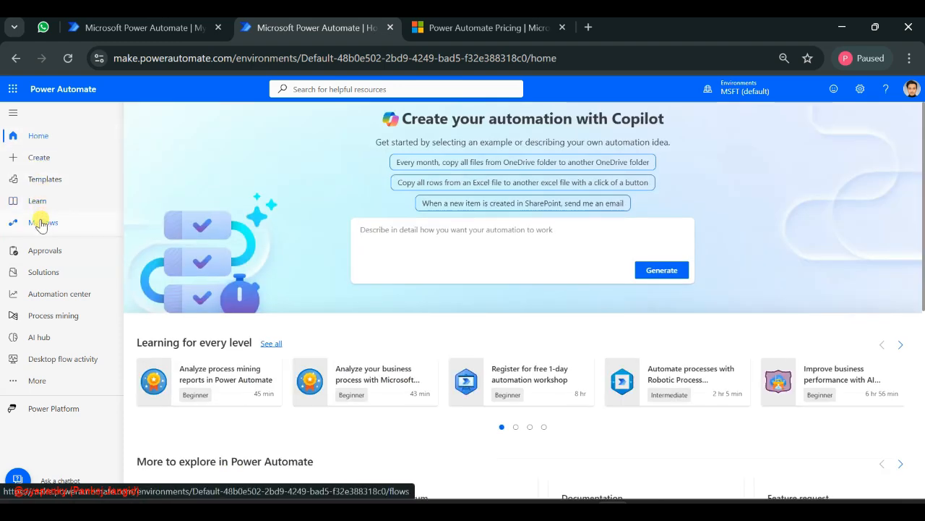
# Start a new automated cloud flow from My flows, skipping the flow name and trigger setup
pyautogui.click(40, 223)
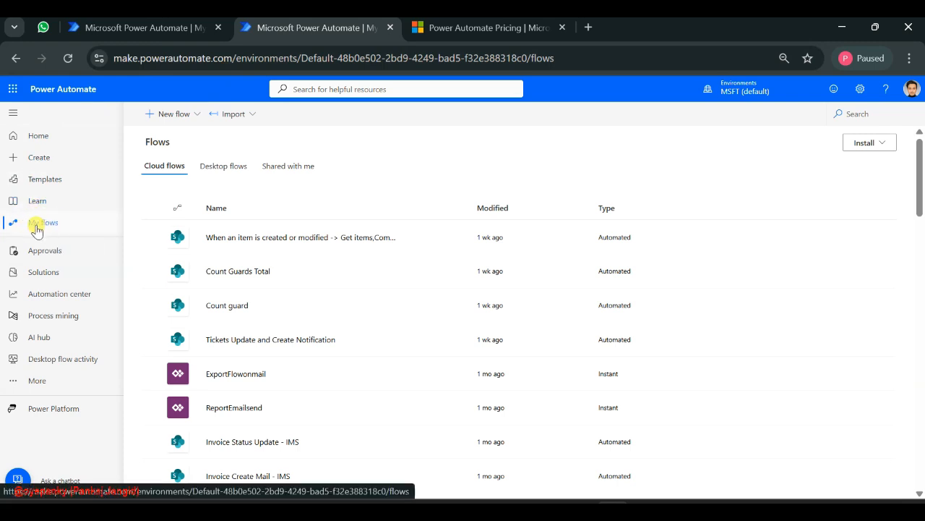
pyautogui.click(181, 117)
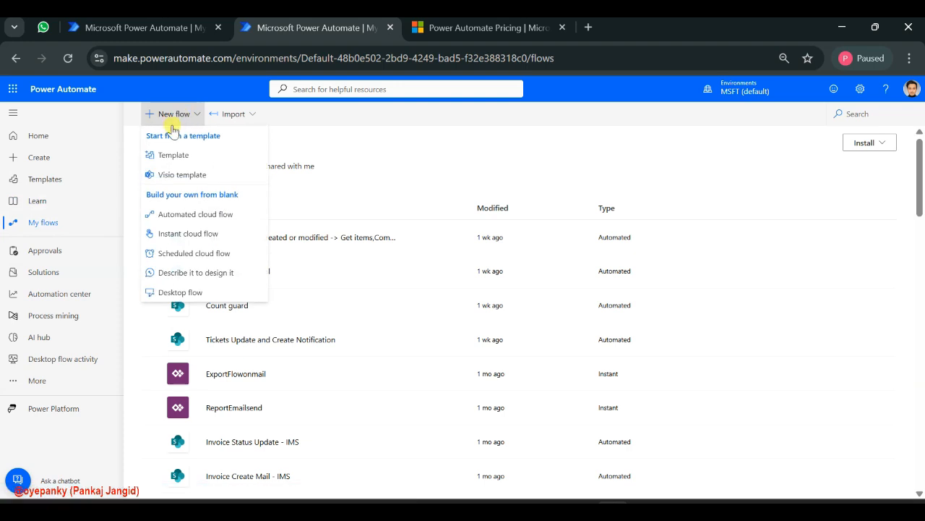
pyautogui.click(207, 215)
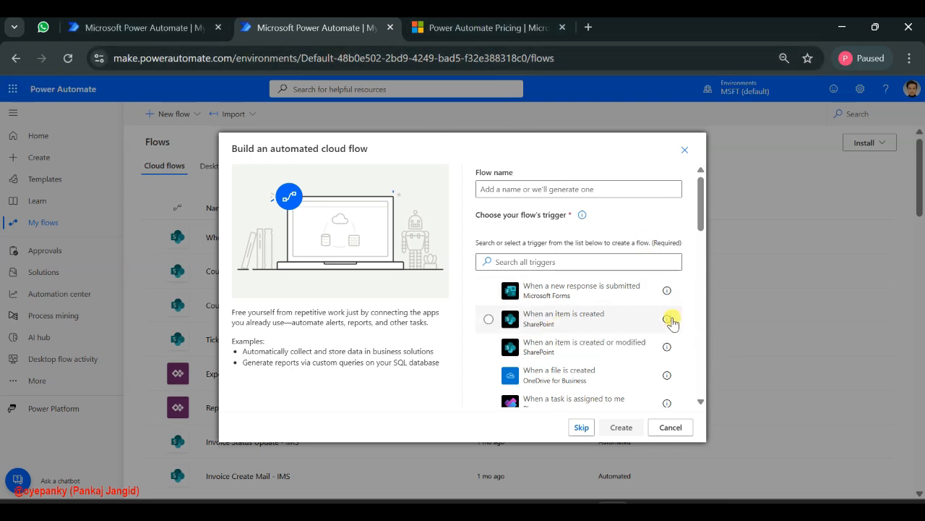
pyautogui.click(581, 427)
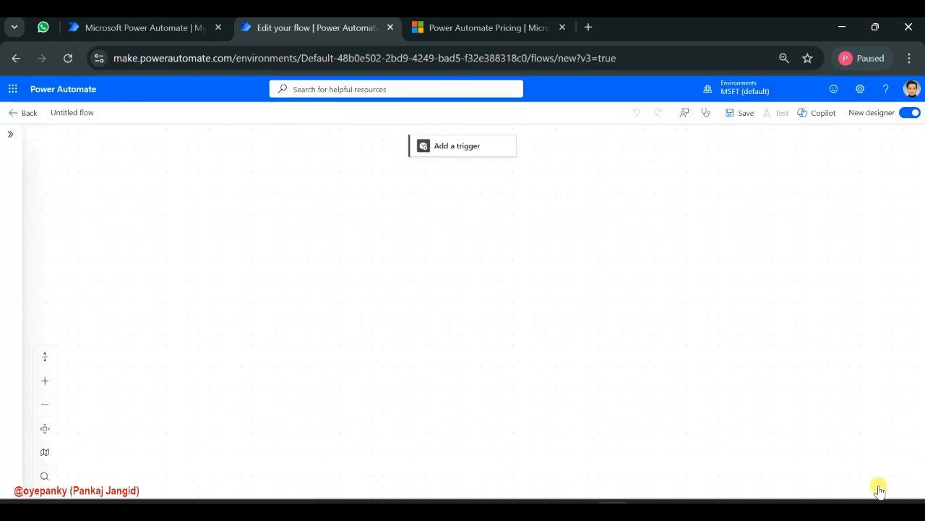
# Switch the untitled flow to the classic designer without saving
pyautogui.click(916, 117)
pyautogui.click(912, 113)
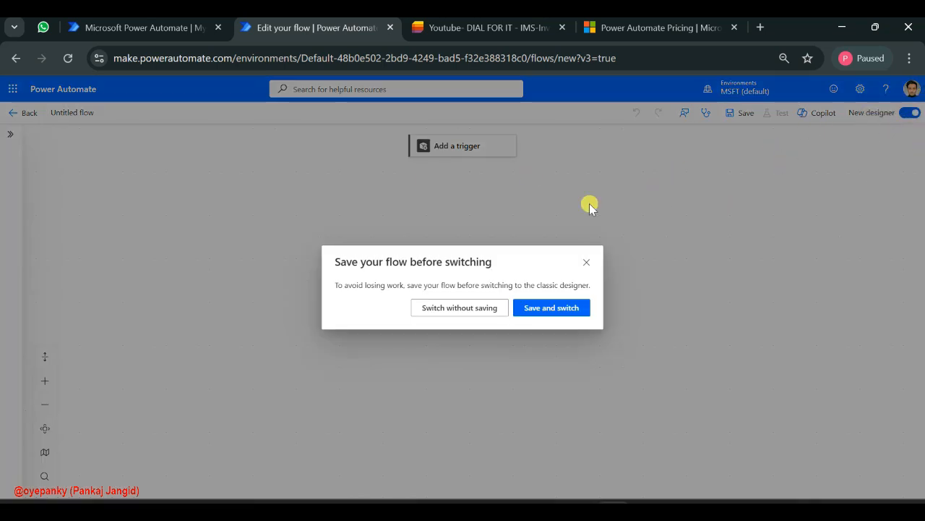
pyautogui.click(450, 309)
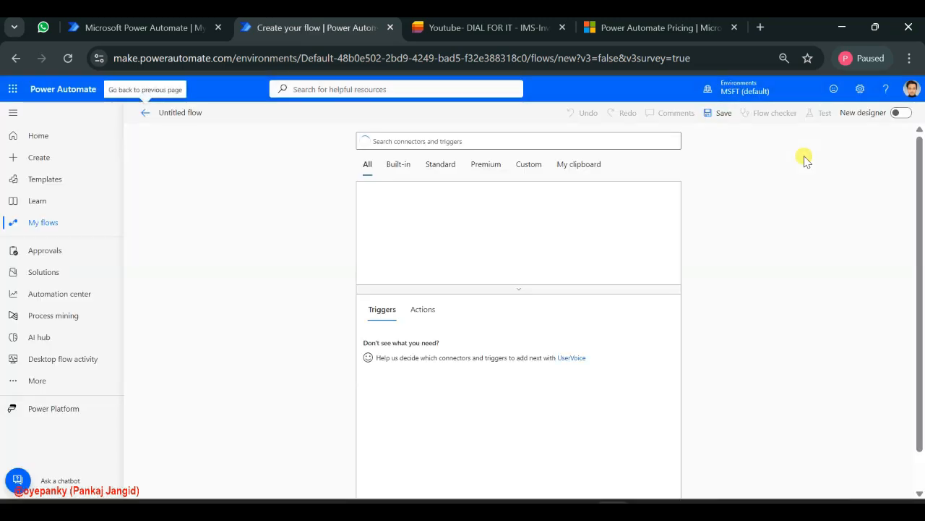
# Check the IMS-InvoiceManage list in Microsoft Lists, and choose SharePoint as the connector for the flow's trigger
pyautogui.click(463, 29)
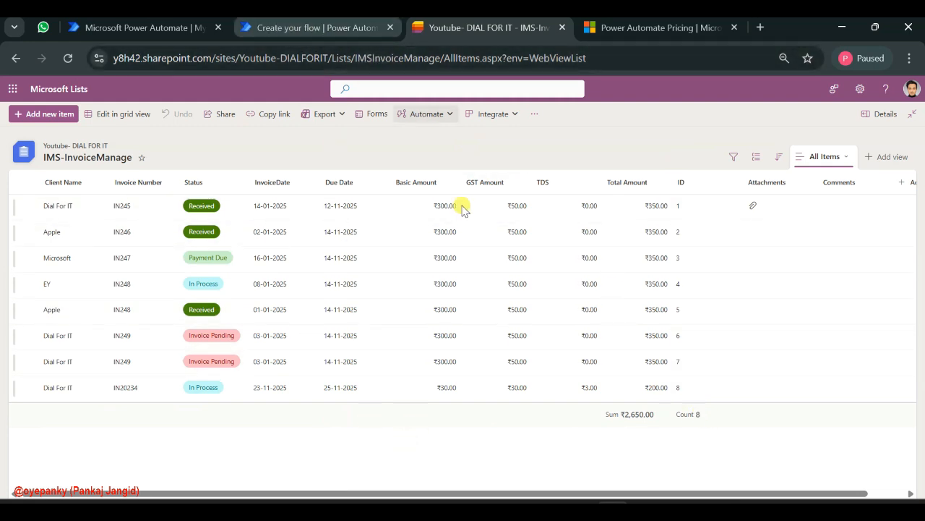
pyautogui.click(311, 26)
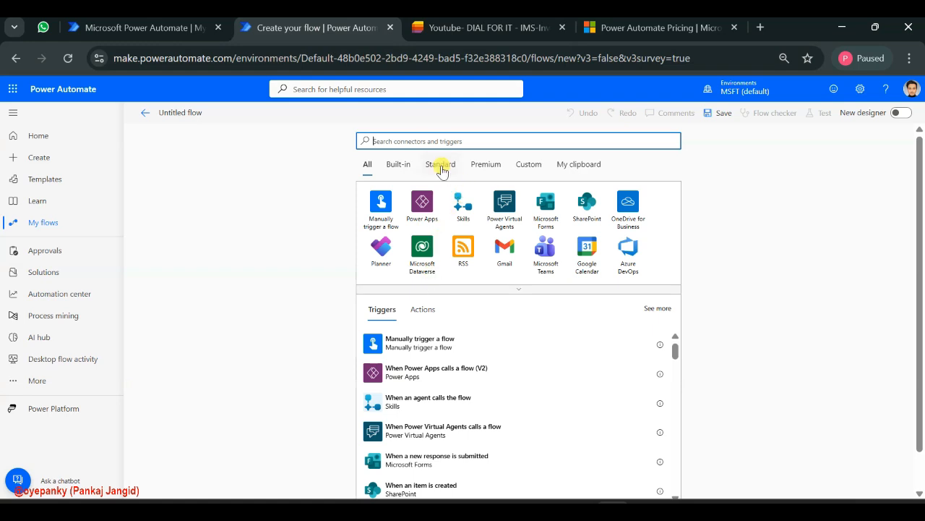
pyautogui.click(474, 28)
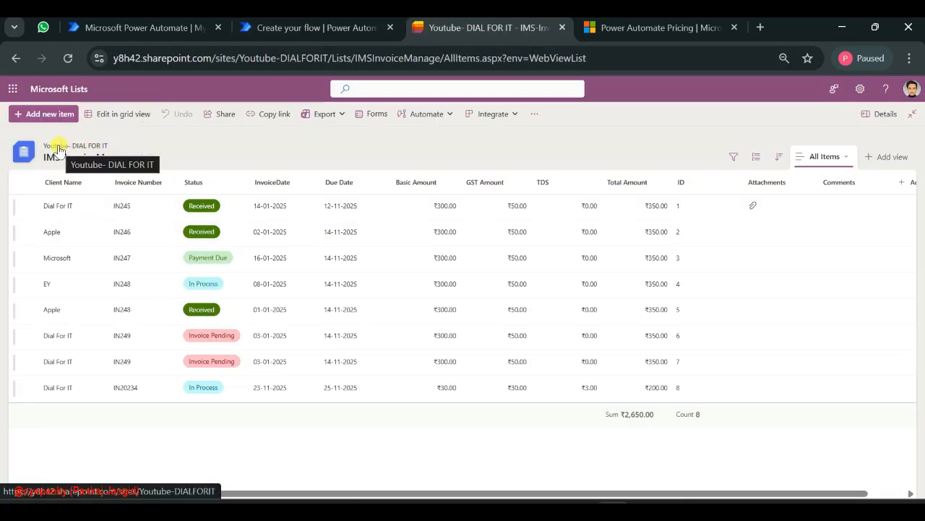
pyautogui.click(310, 36)
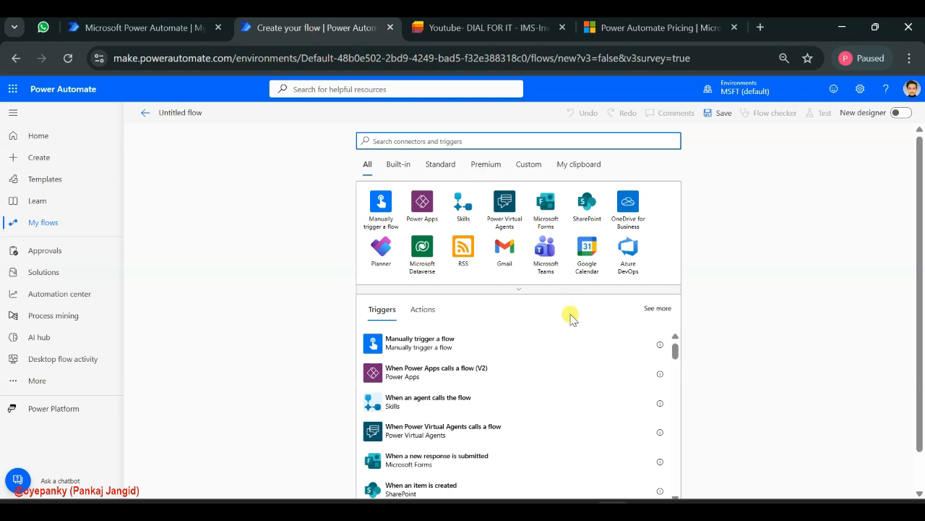
pyautogui.click(587, 210)
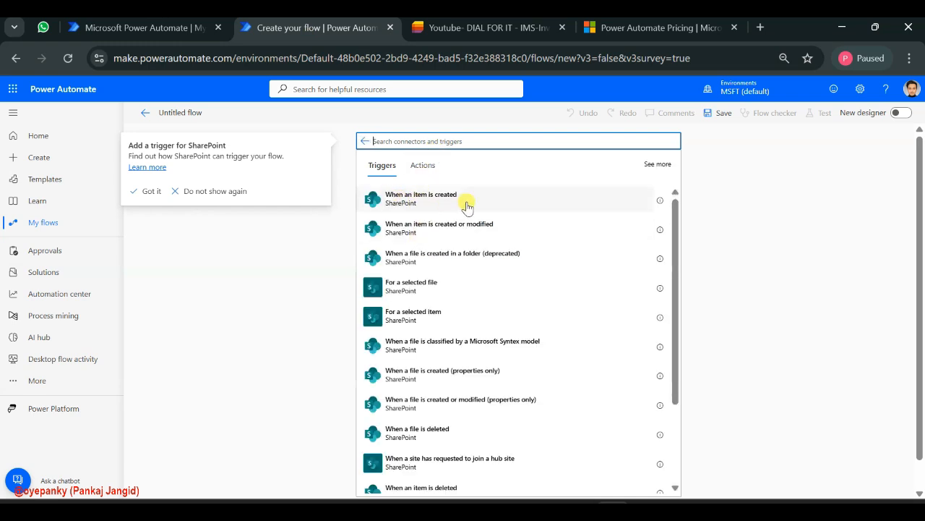
# Examine how items are added to the IMS-InvoiceManage list, through its new item form and its grid view
pyautogui.click(449, 31)
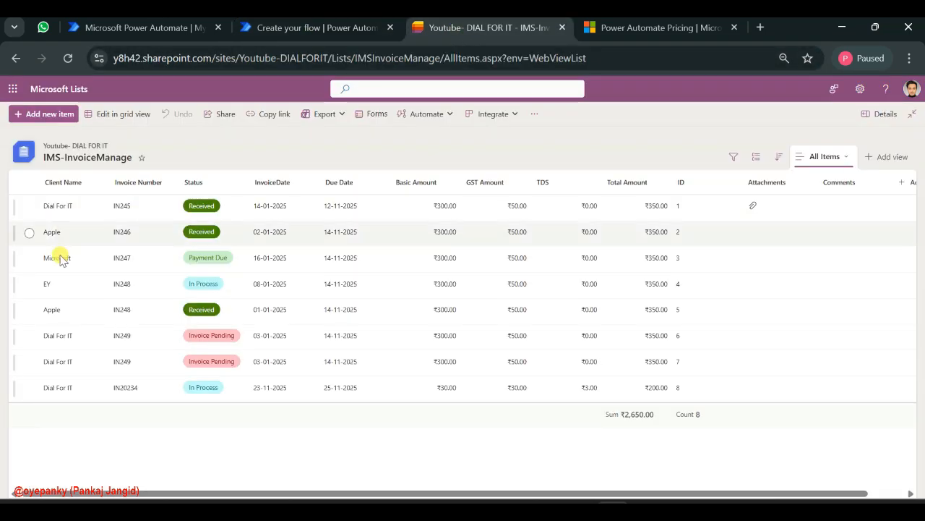
pyautogui.click(43, 118)
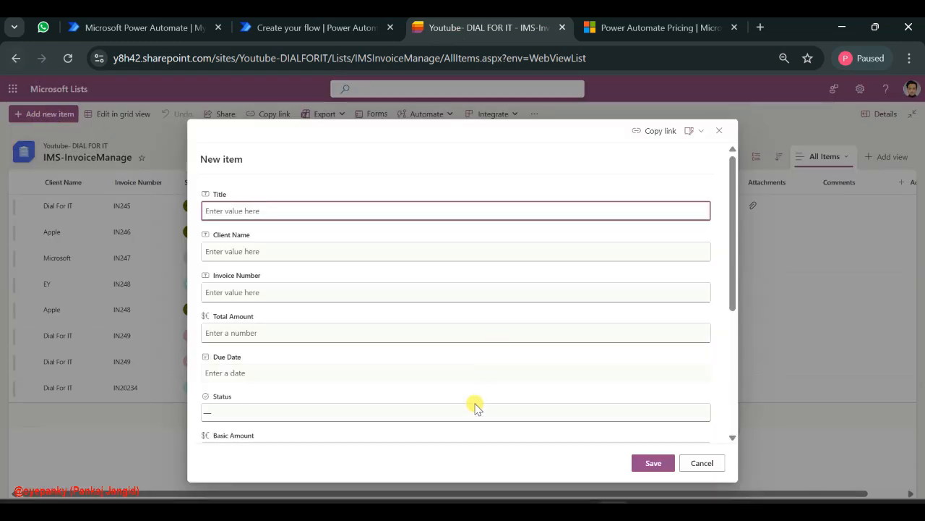
pyautogui.scroll(-3, 516, 316)
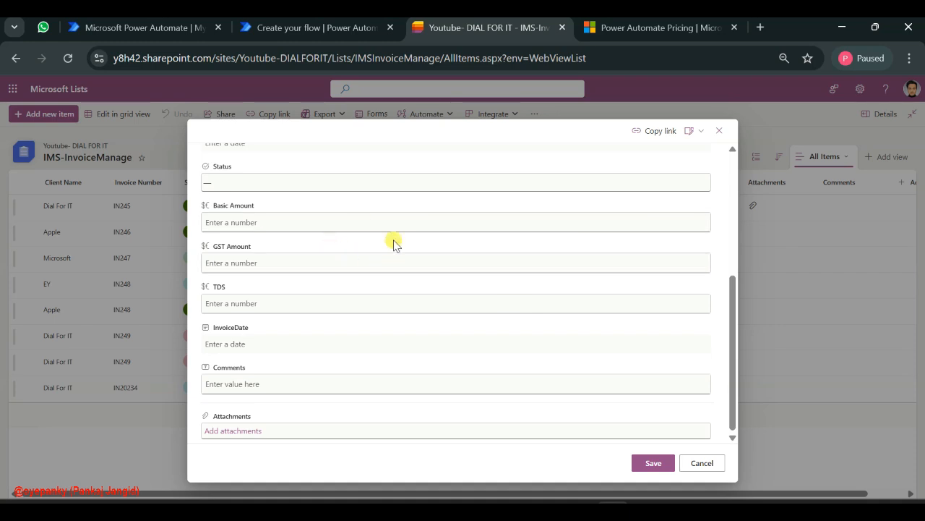
pyautogui.scroll(3, 392, 241)
pyautogui.click(703, 466)
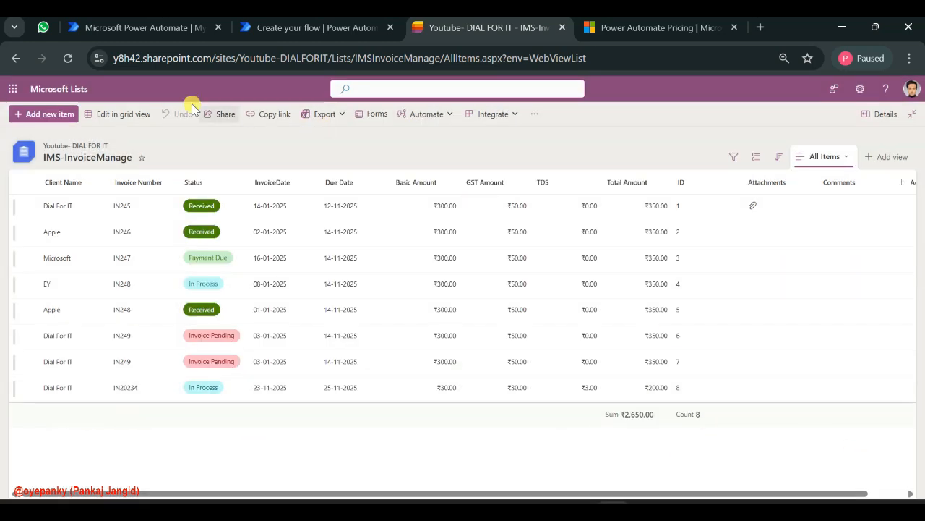
pyautogui.click(121, 115)
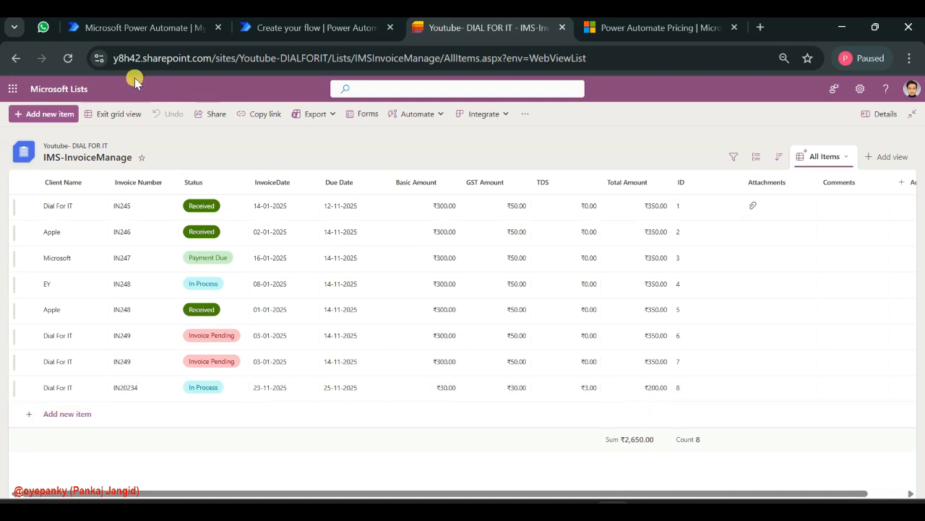
pyautogui.click(97, 116)
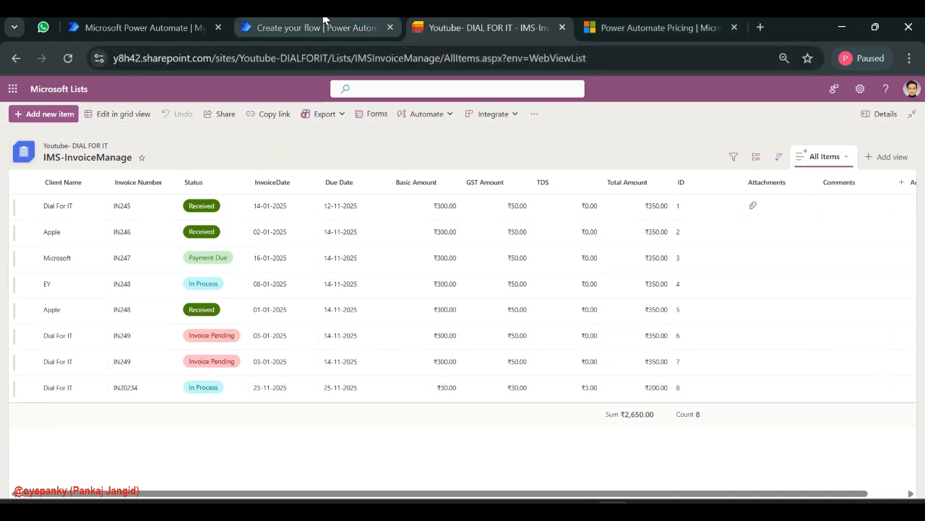
# Add the SharePoint trigger "When an item is created" to the flow in Power Automate
pyautogui.click(302, 27)
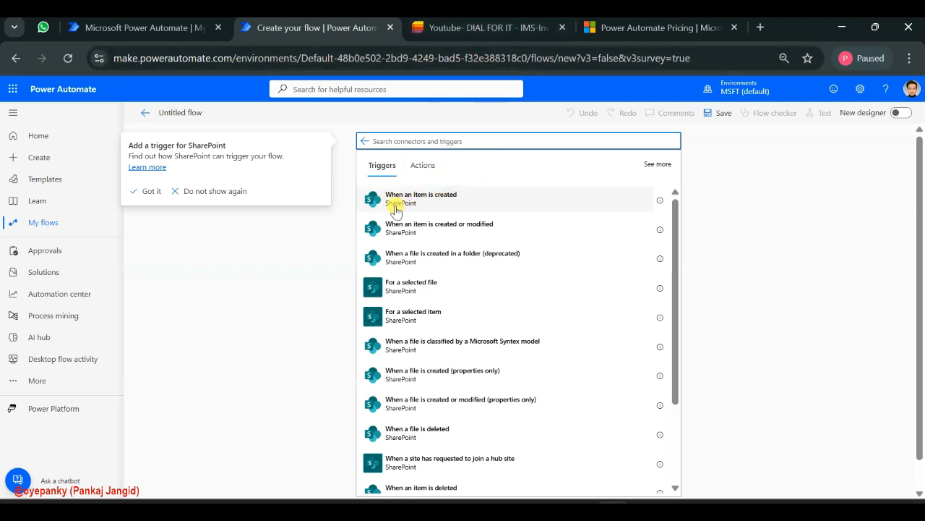
pyautogui.click(469, 208)
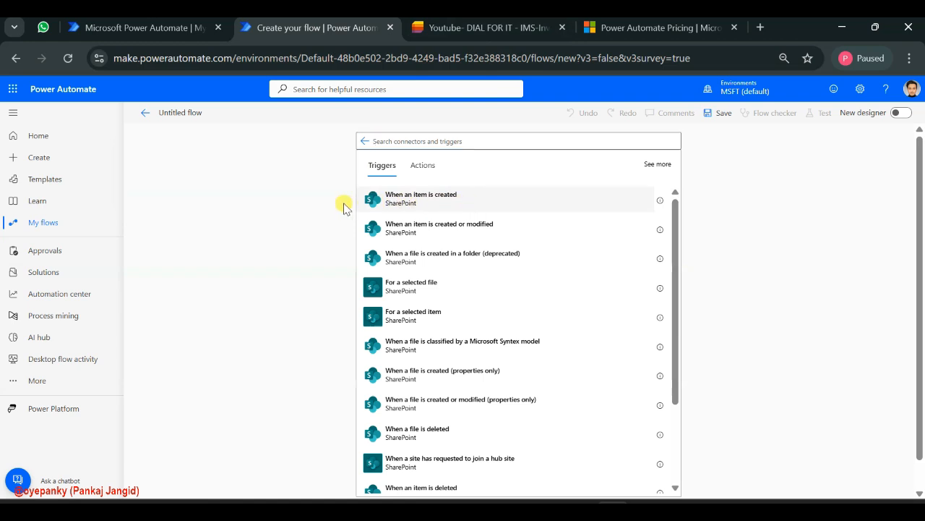
pyautogui.click(468, 209)
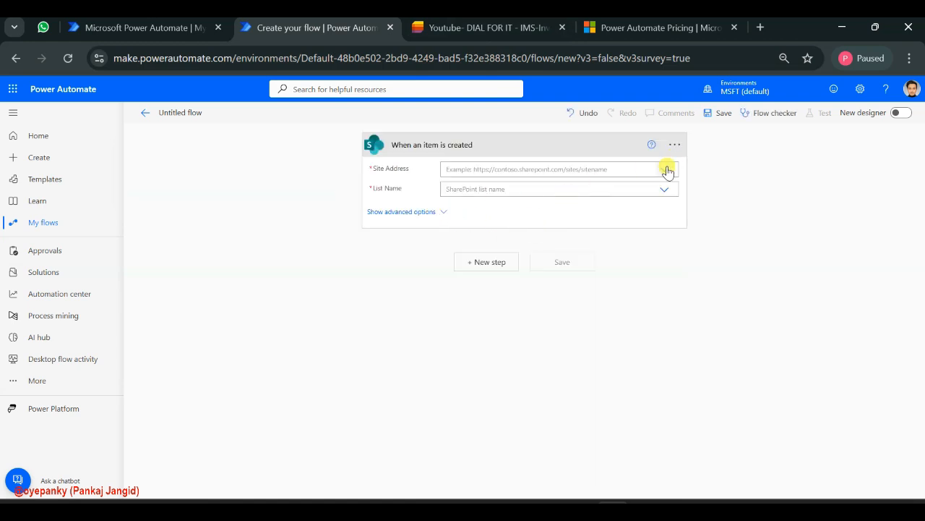
# Check the invoice list's parent site in a separate browser tab, and set the trigger's site address to Youtube- DIAL FOR IT
pyautogui.click(463, 27)
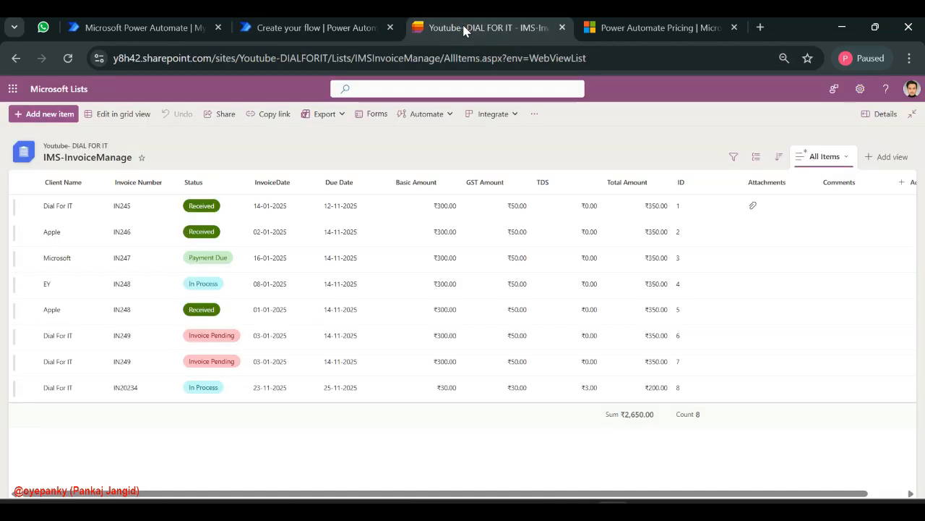
pyautogui.click(347, 27)
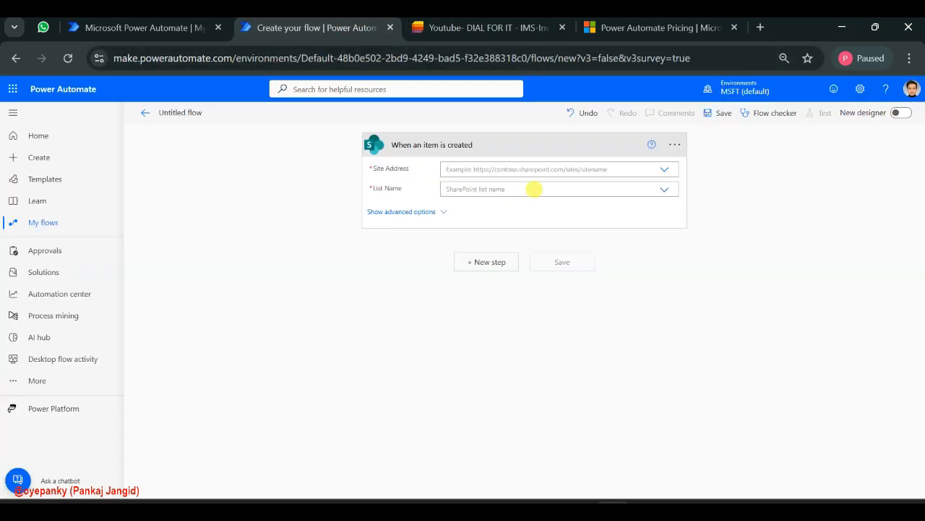
pyautogui.click(665, 170)
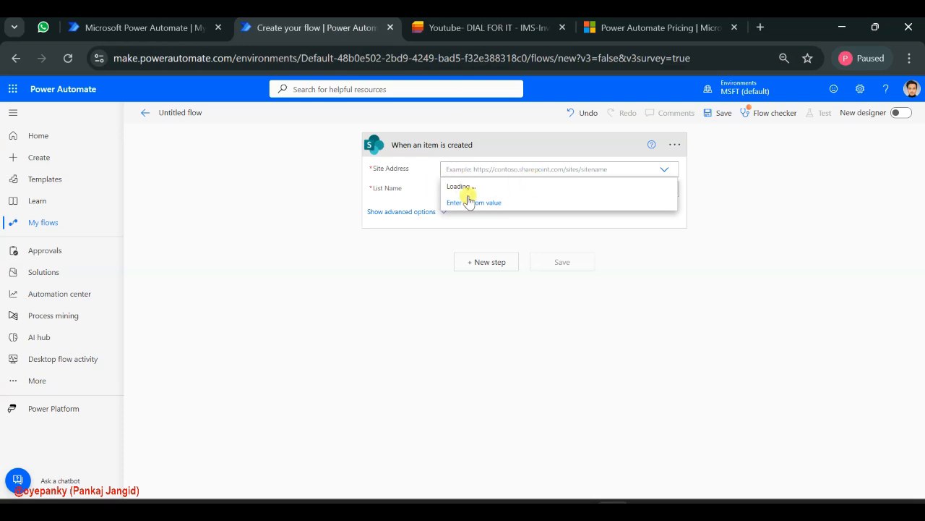
pyautogui.click(441, 29)
pyautogui.click(305, 28)
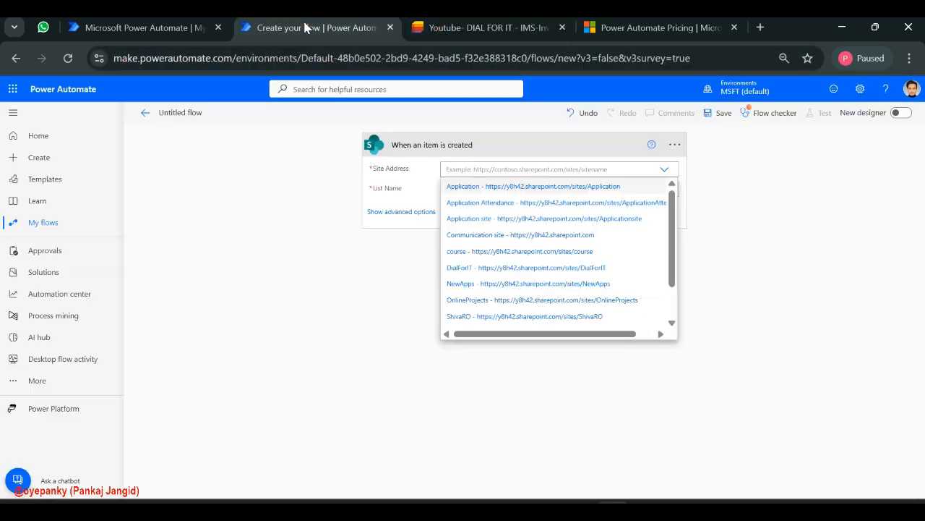
pyautogui.click(440, 27)
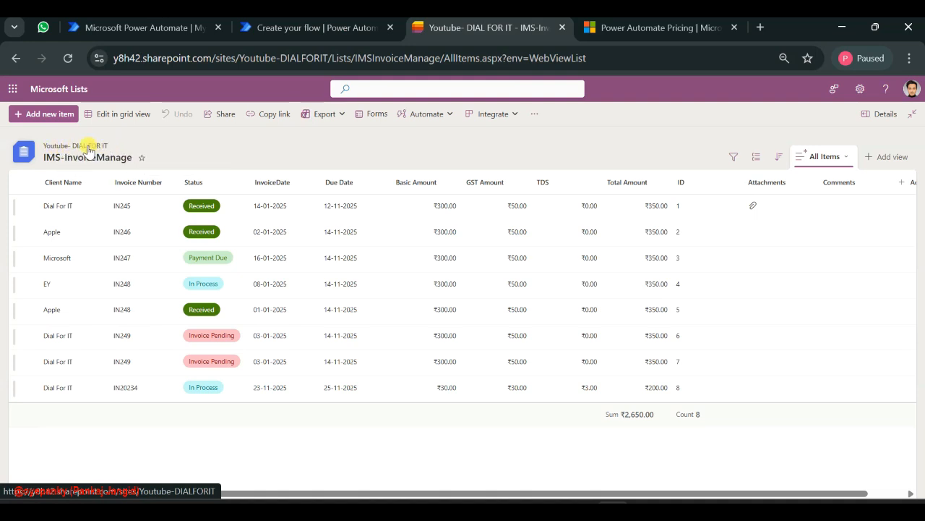
pyautogui.middleClick(88, 148)
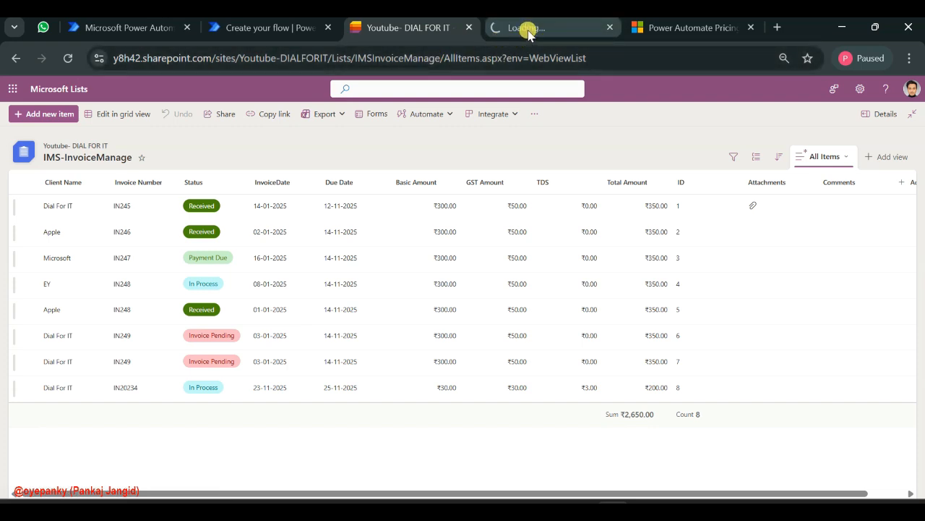
pyautogui.click(497, 33)
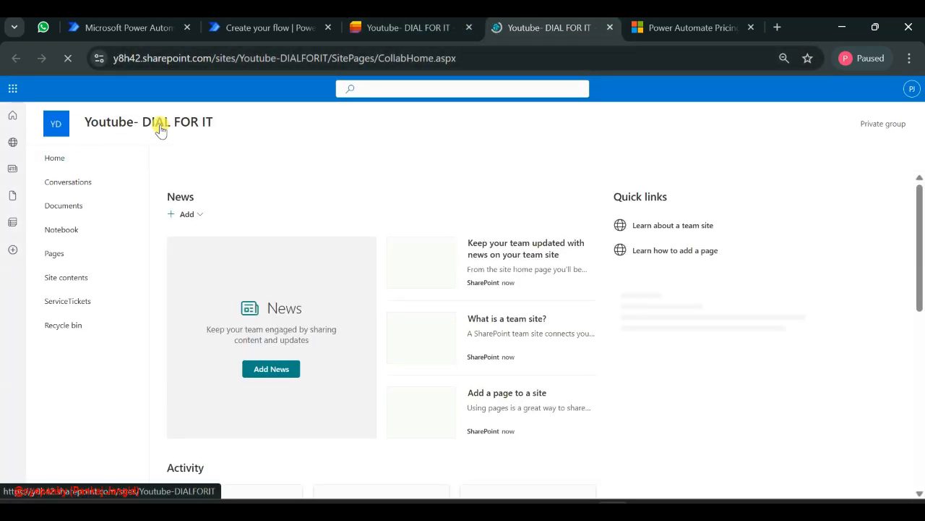
pyautogui.click(407, 28)
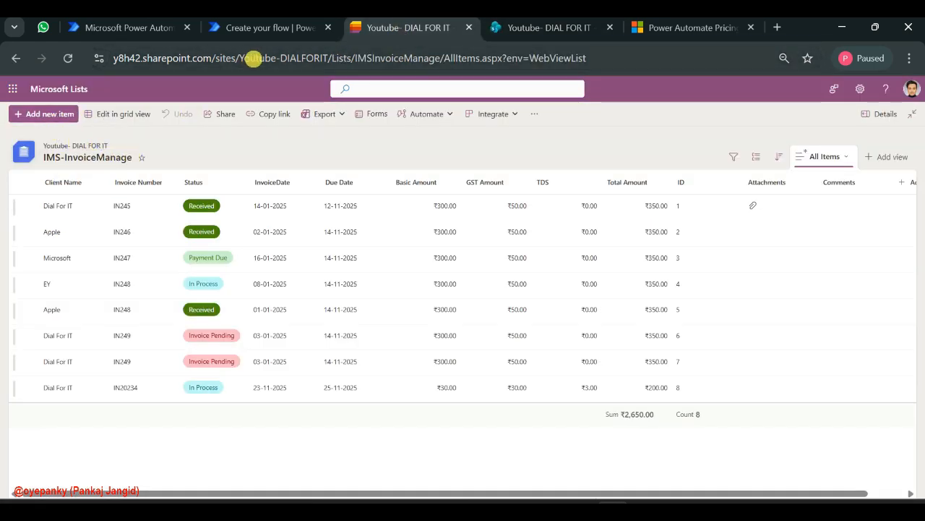
pyautogui.click(265, 29)
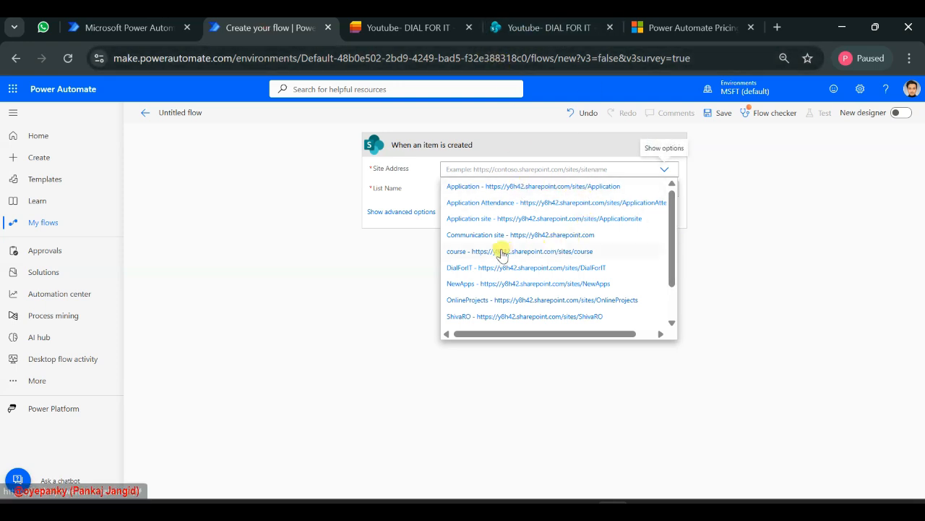
pyautogui.scroll(-3, 499, 249)
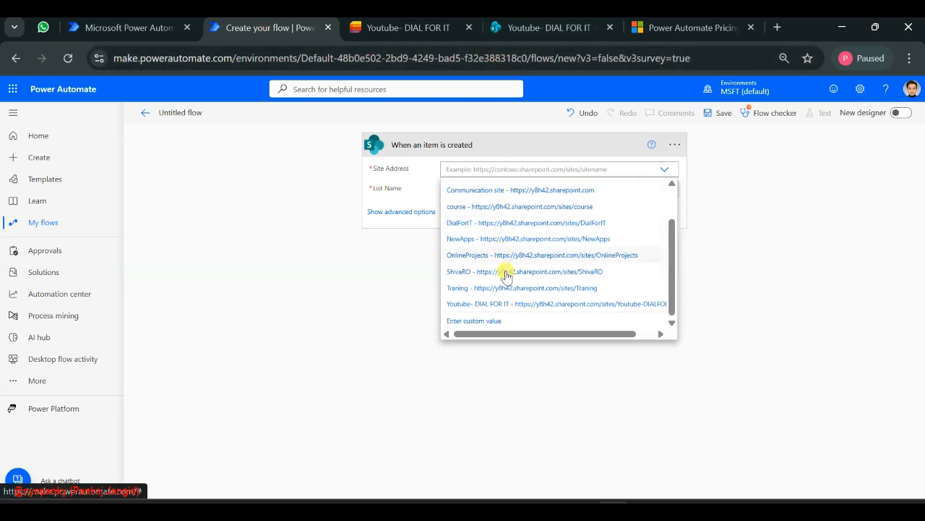
pyautogui.click(490, 304)
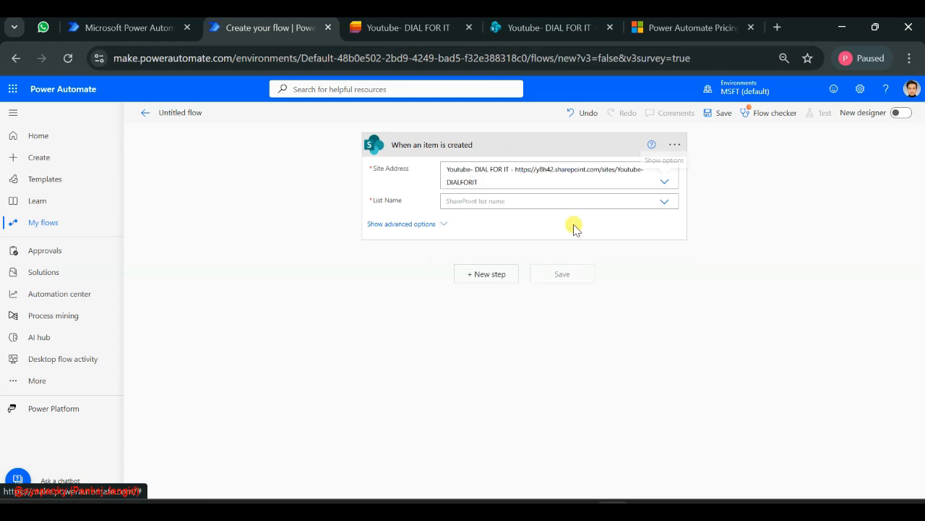
# Set the trigger's list name to IMS-InvoiceManage, checking the choice against the SharePoint site and the invoice list
pyautogui.click(667, 201)
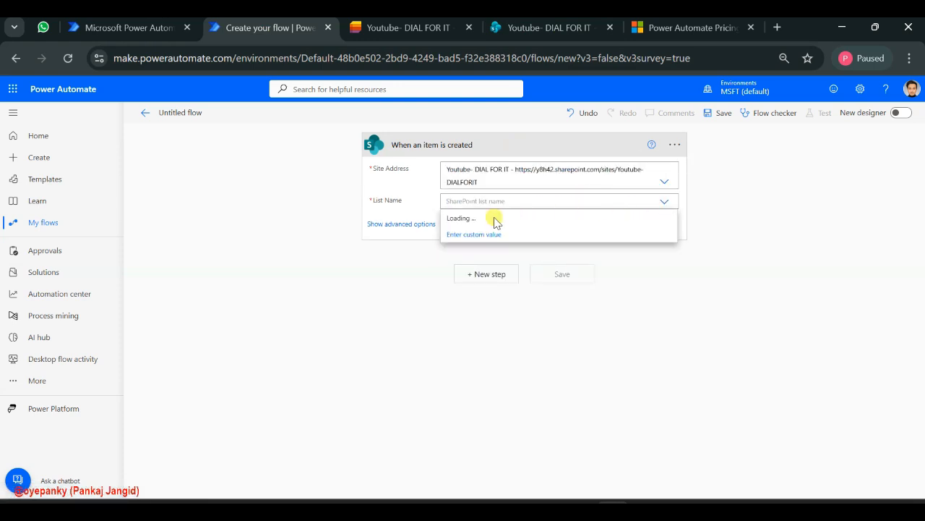
pyautogui.click(412, 29)
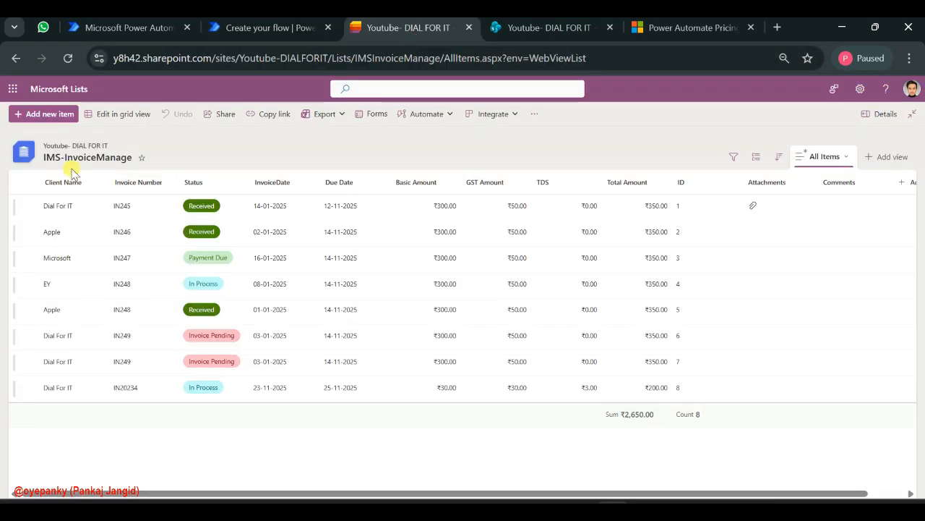
pyautogui.click(271, 30)
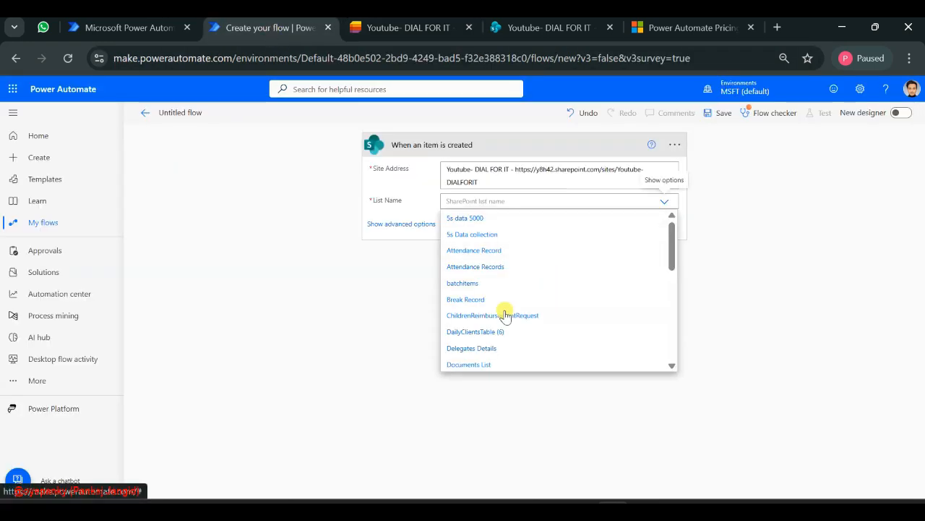
pyautogui.scroll(-10, 502, 312)
pyautogui.scroll(4, 540, 305)
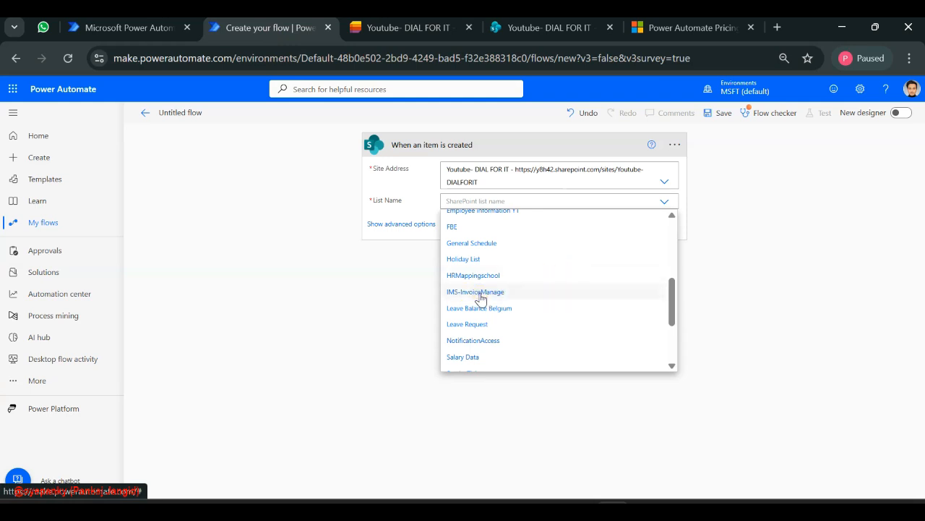
pyautogui.click(482, 295)
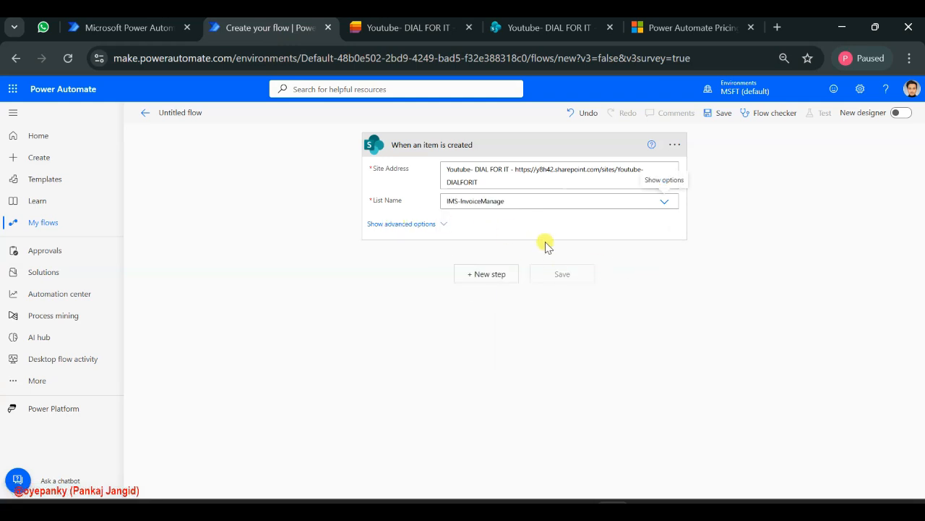
pyautogui.click(558, 27)
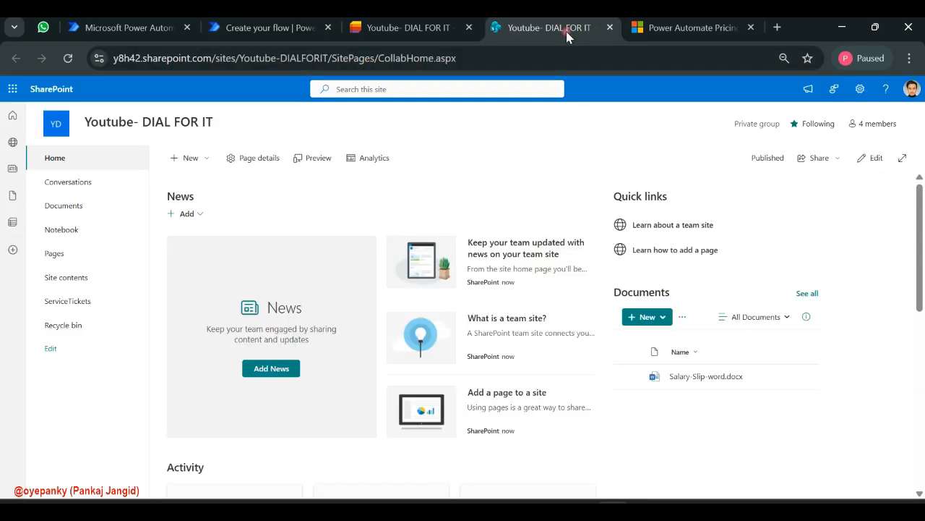
pyautogui.click(403, 29)
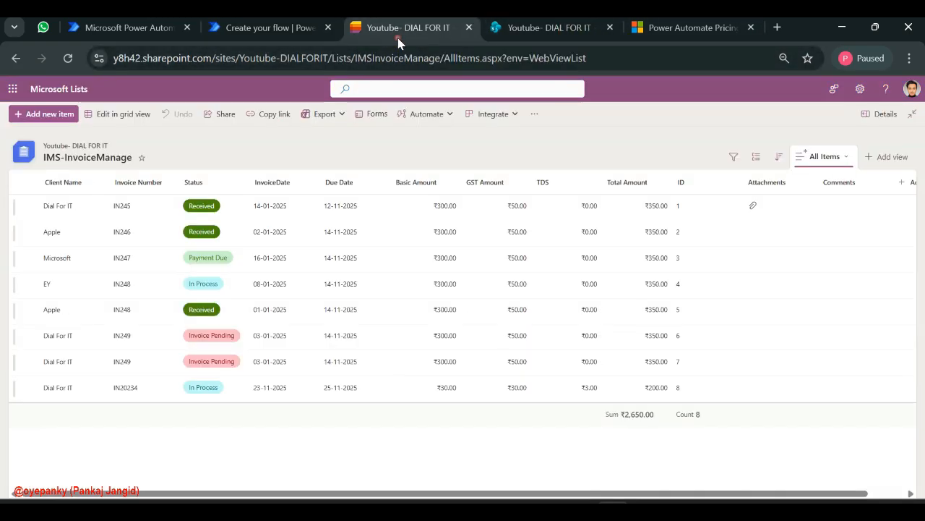
pyautogui.click(248, 29)
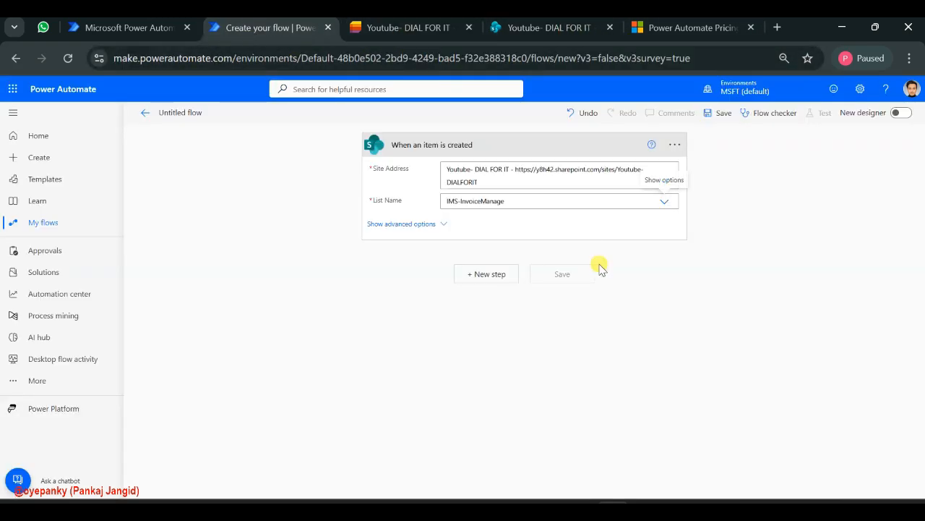
pyautogui.click(478, 274)
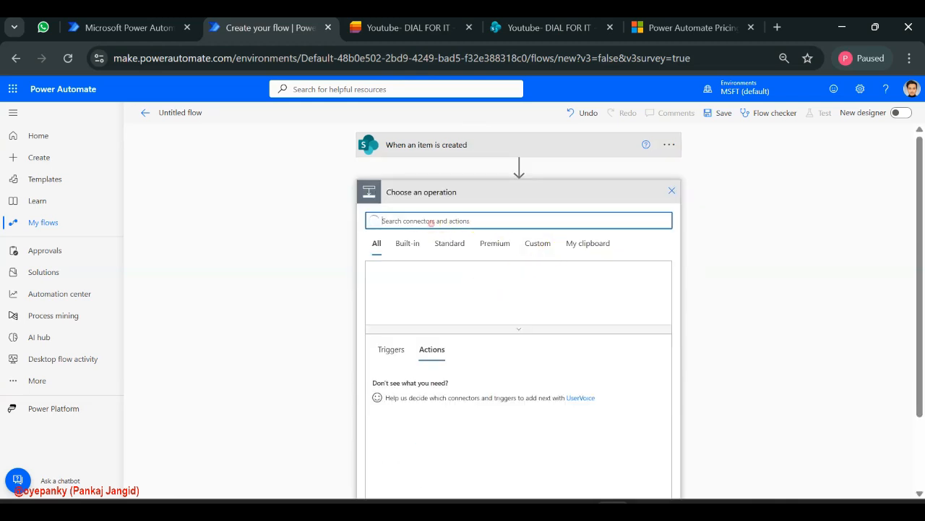
pyautogui.click(432, 223)
pyautogui.write('se')
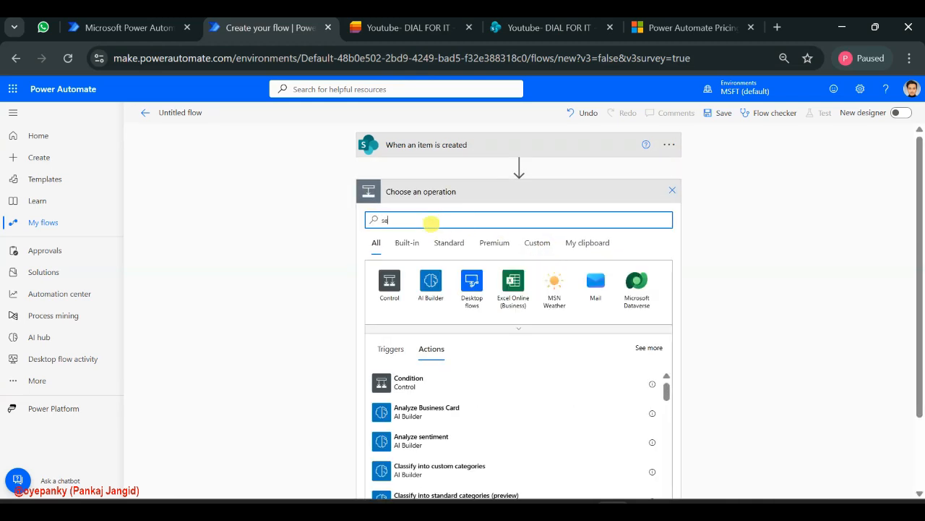
pyautogui.write('nd mail v2')
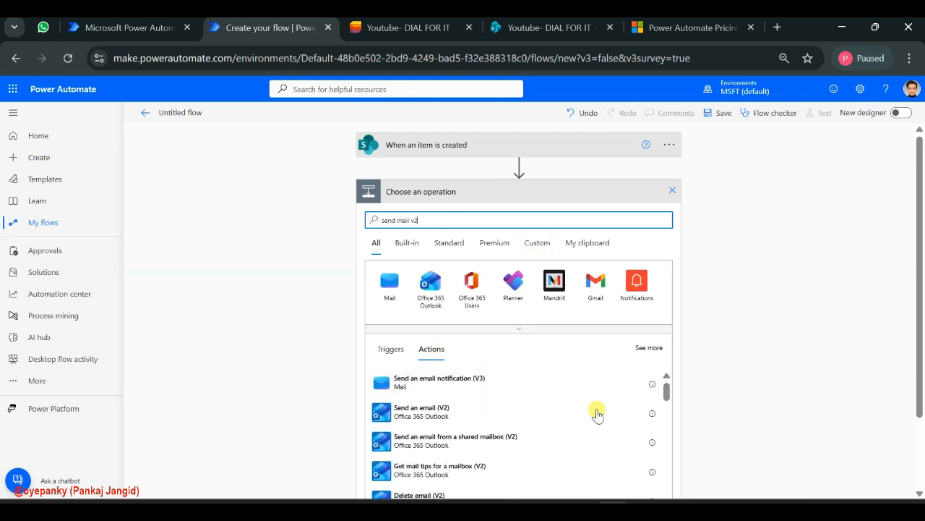
pyautogui.click(442, 421)
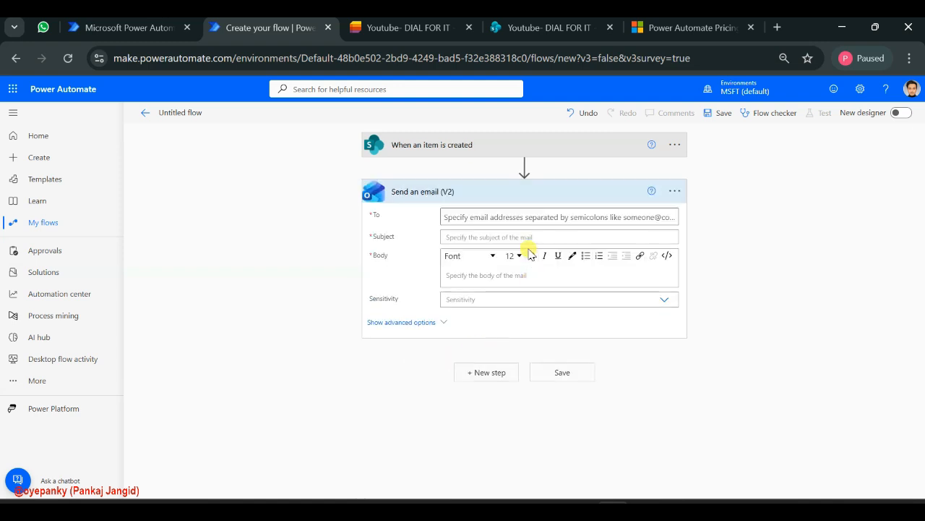
pyautogui.click(675, 191)
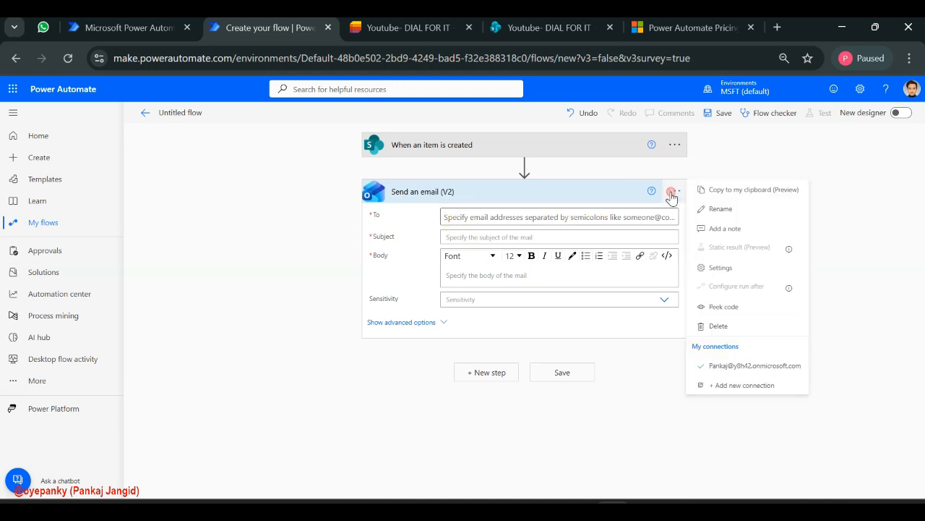
pyautogui.click(720, 326)
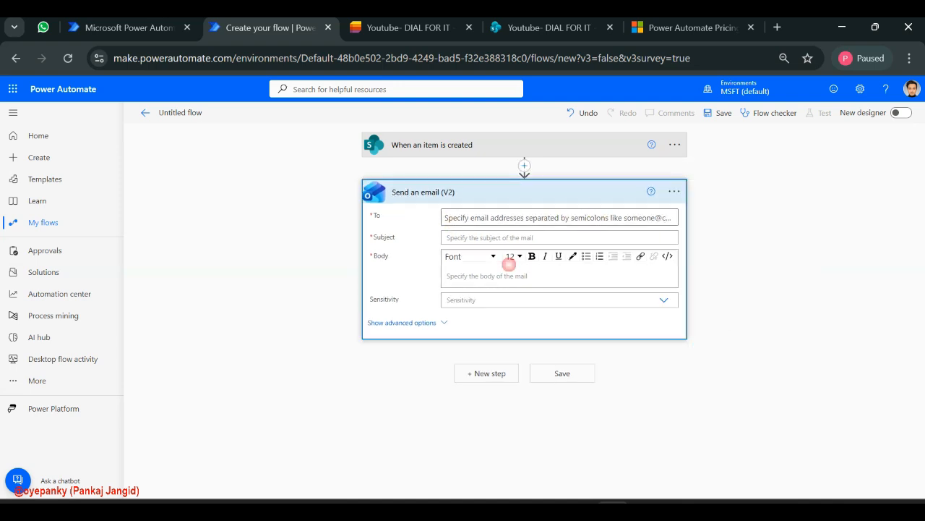
pyautogui.click(468, 314)
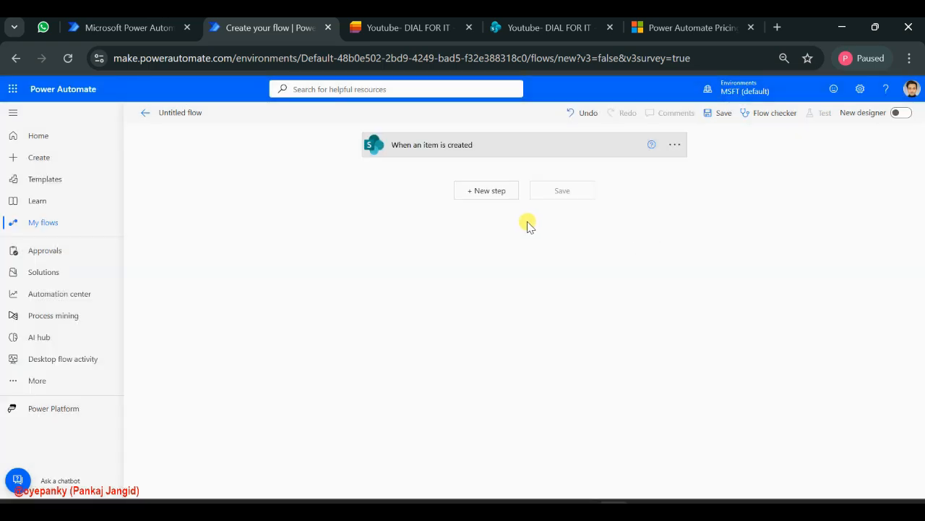
# Search the actions for "send email v2" and add Office 365 Outlook's Send an email (V2) after the trigger
pyautogui.click(489, 193)
pyautogui.click(434, 225)
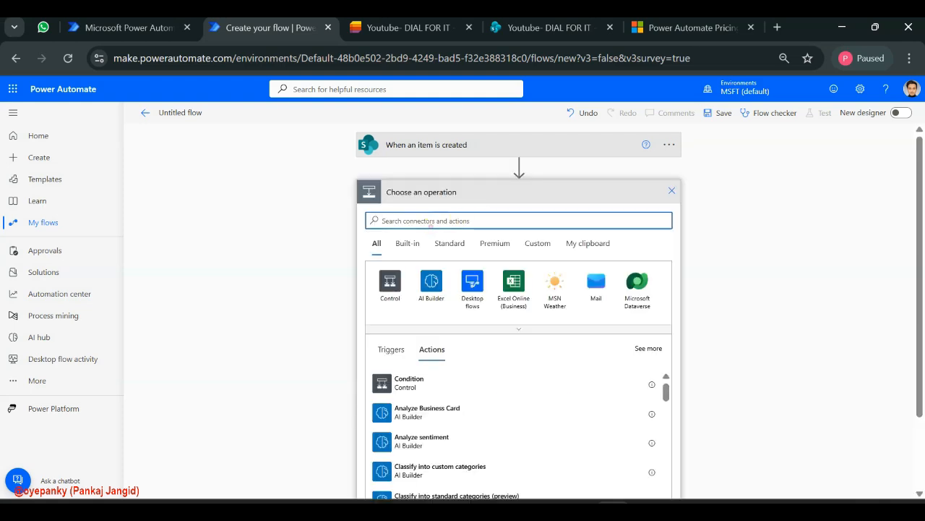
pyautogui.click(431, 225)
pyautogui.write('ser')
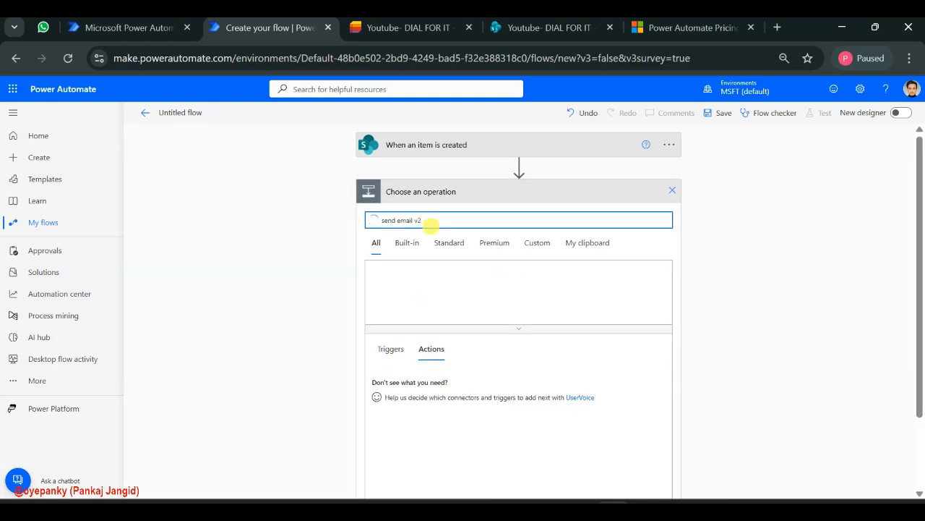
pyautogui.scroll(-1, 448, 418)
pyautogui.scroll(1, 448, 417)
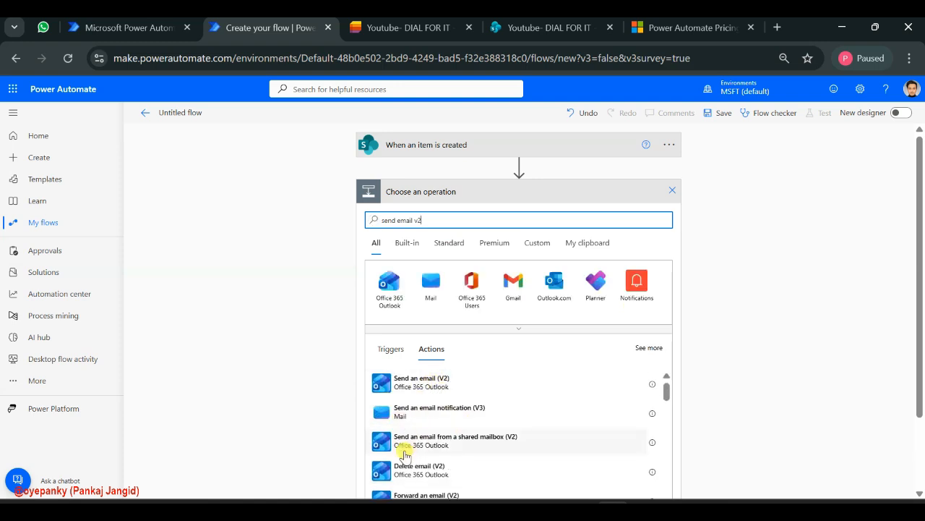
pyautogui.scroll(-1, 415, 447)
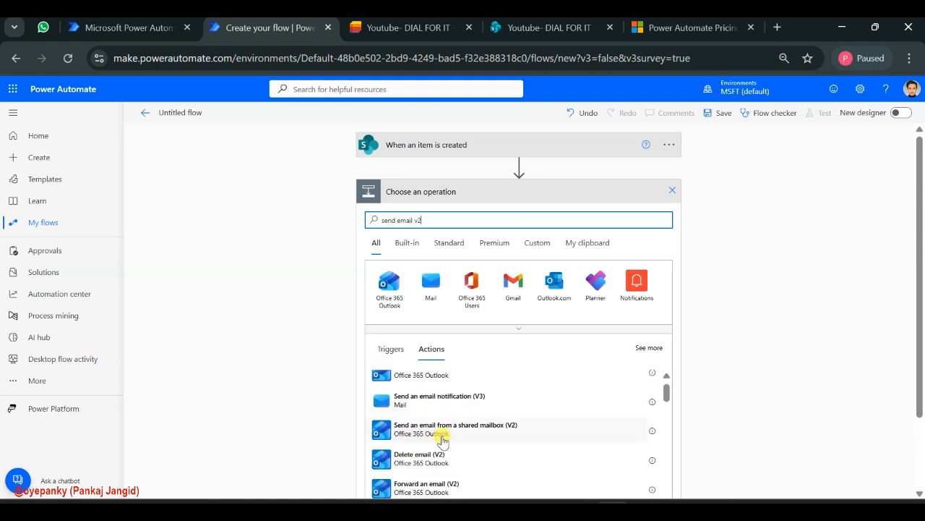
pyautogui.scroll(-1, 510, 433)
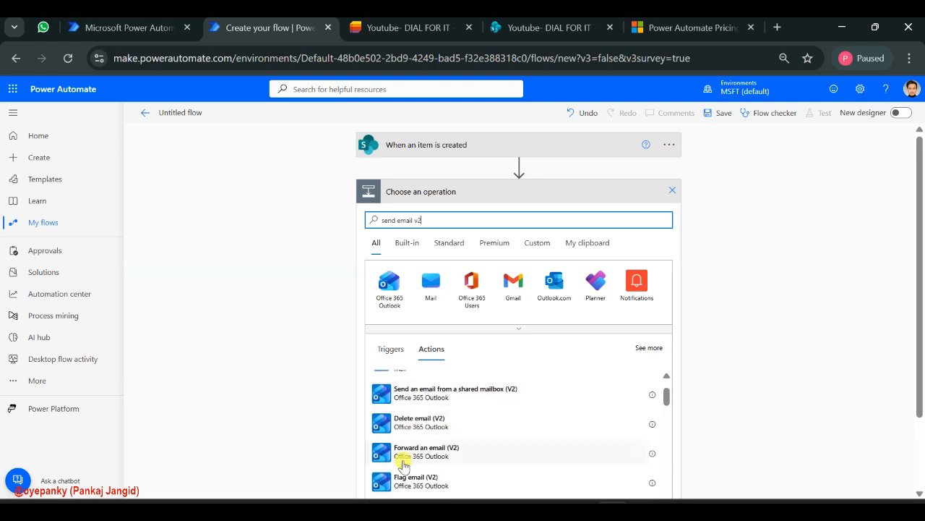
pyautogui.scroll(-2, 411, 477)
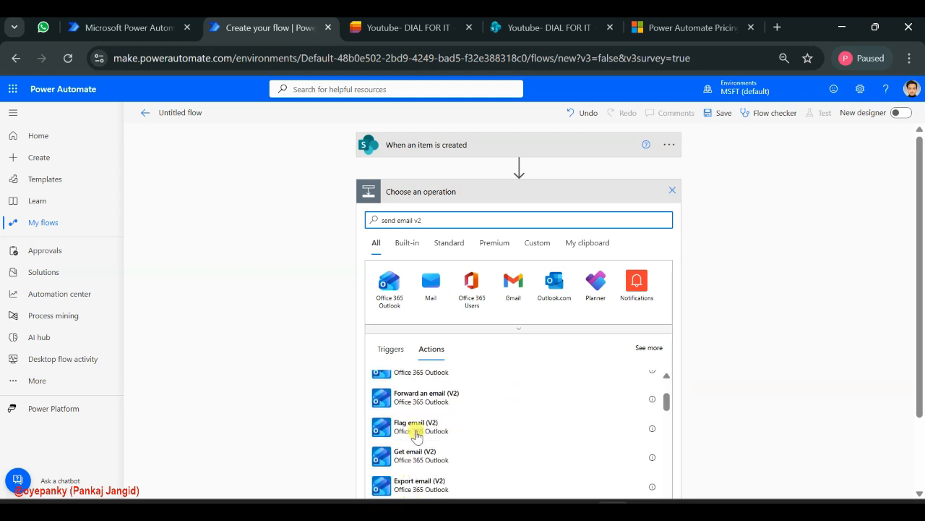
pyautogui.scroll(-2, 489, 474)
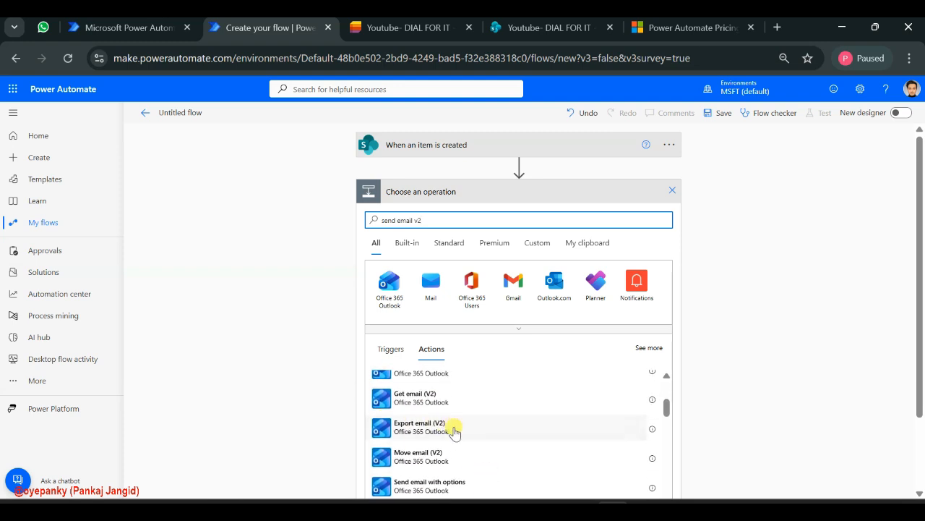
pyautogui.scroll(4, 491, 471)
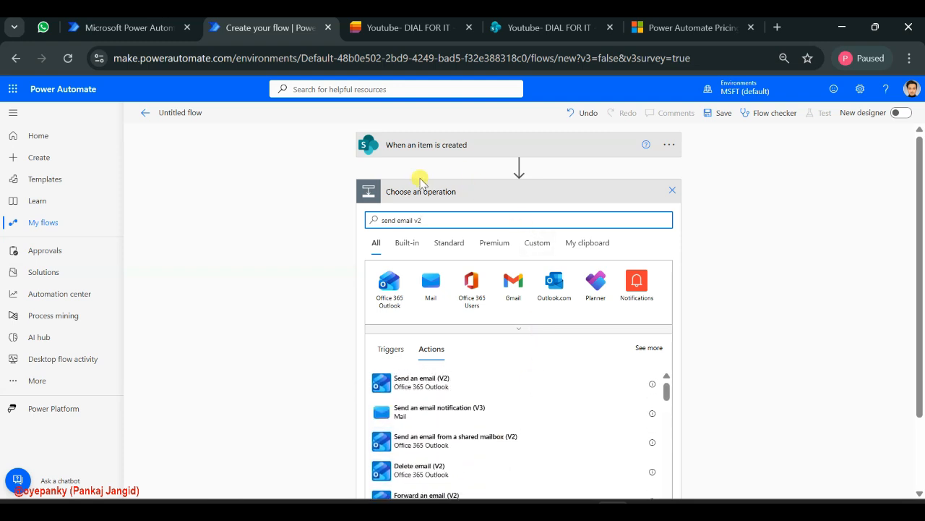
pyautogui.click(432, 391)
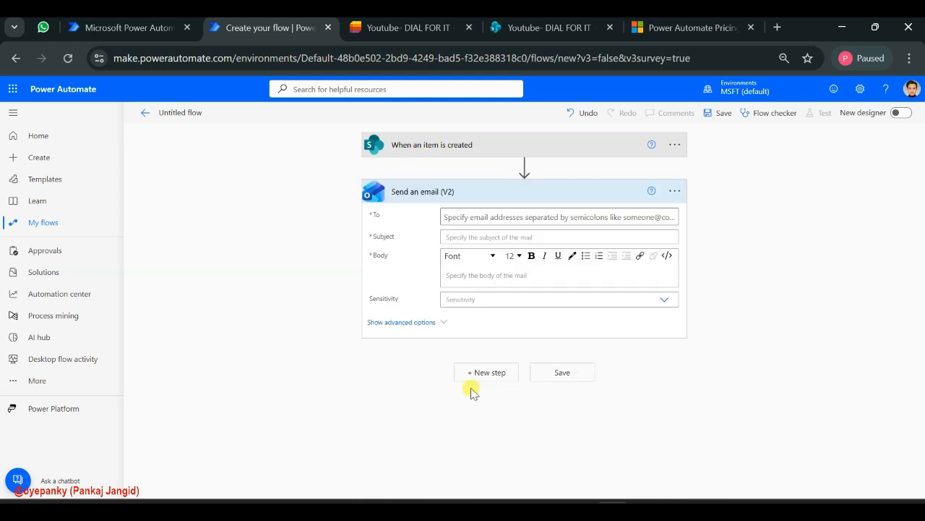
# Set the email's recipient to the trigger's dynamic value Created By Email, consulting the invoice list, and append a semicolon for another recipient
pyautogui.click(449, 215)
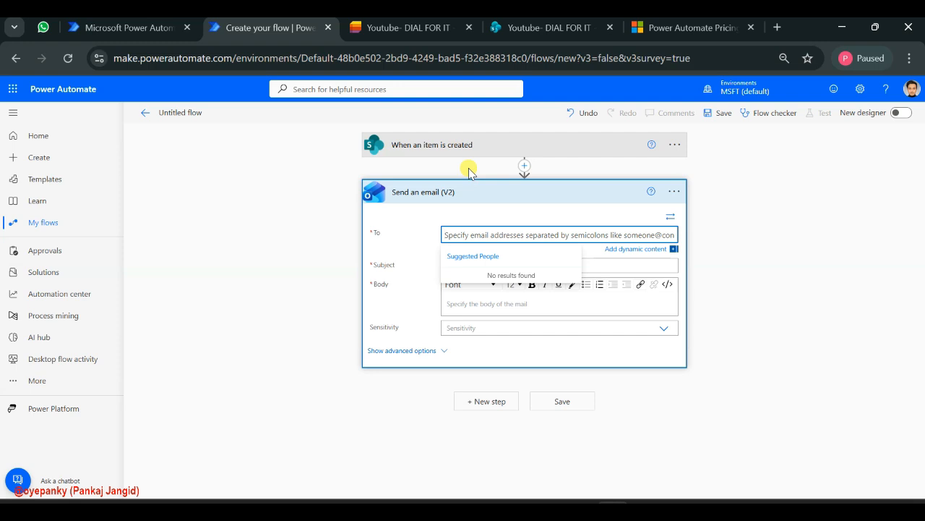
pyautogui.click(385, 31)
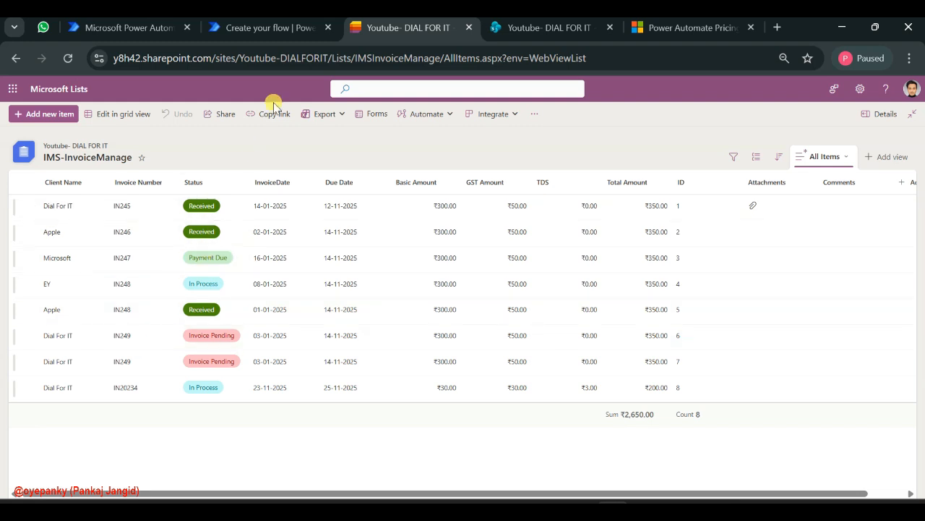
pyautogui.click(273, 26)
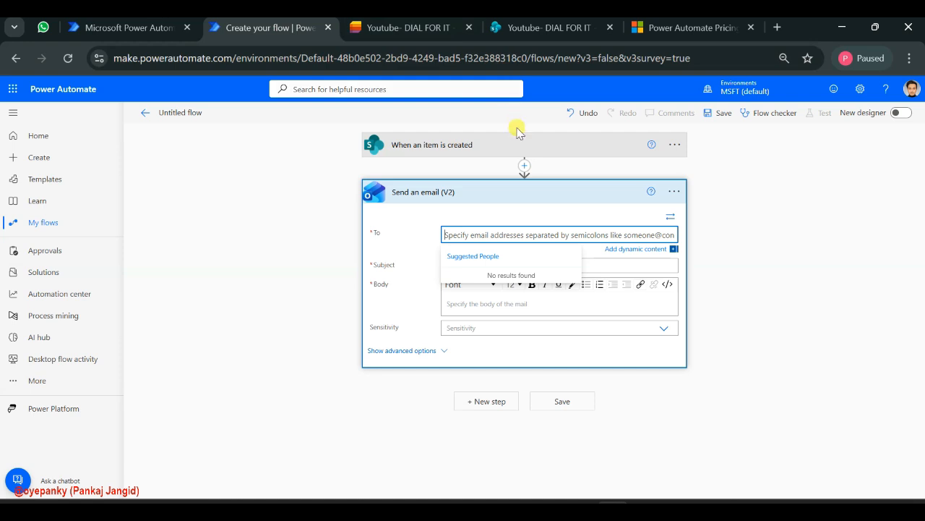
pyautogui.click(630, 254)
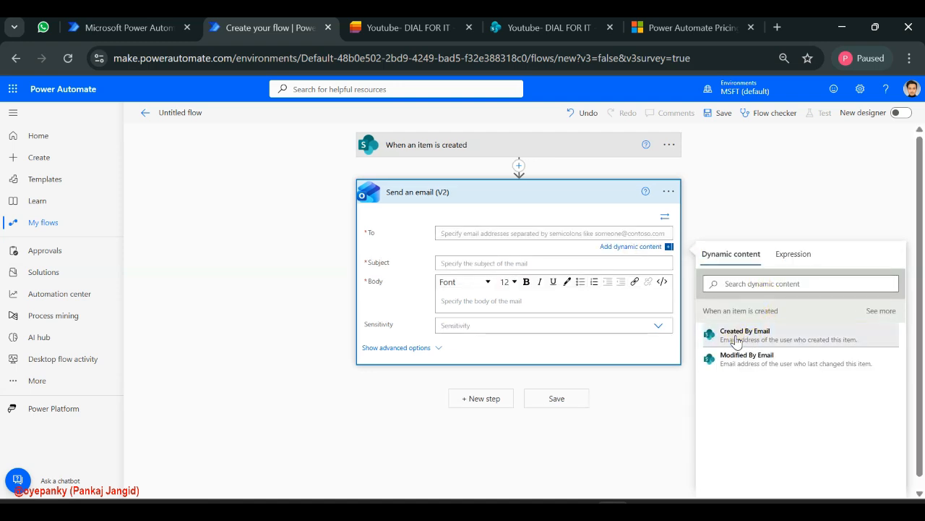
pyautogui.click(712, 334)
pyautogui.click(438, 26)
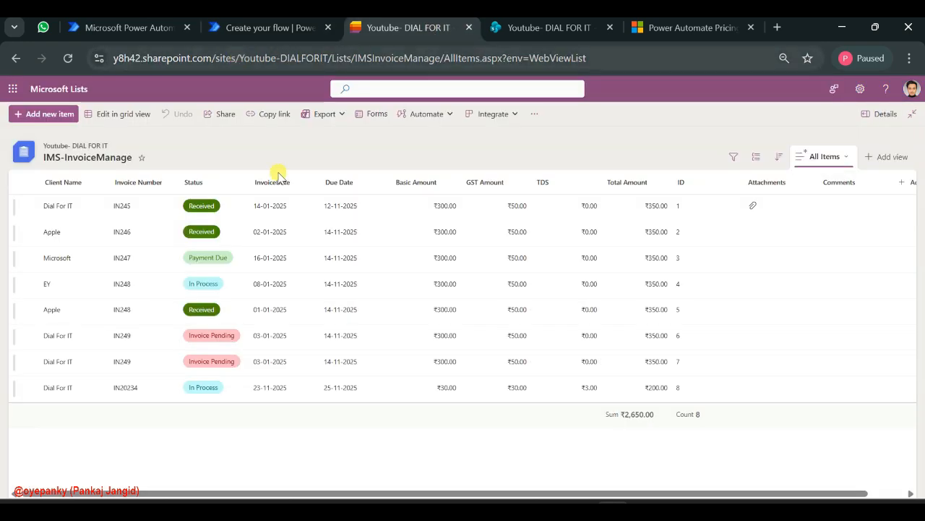
pyautogui.click(268, 28)
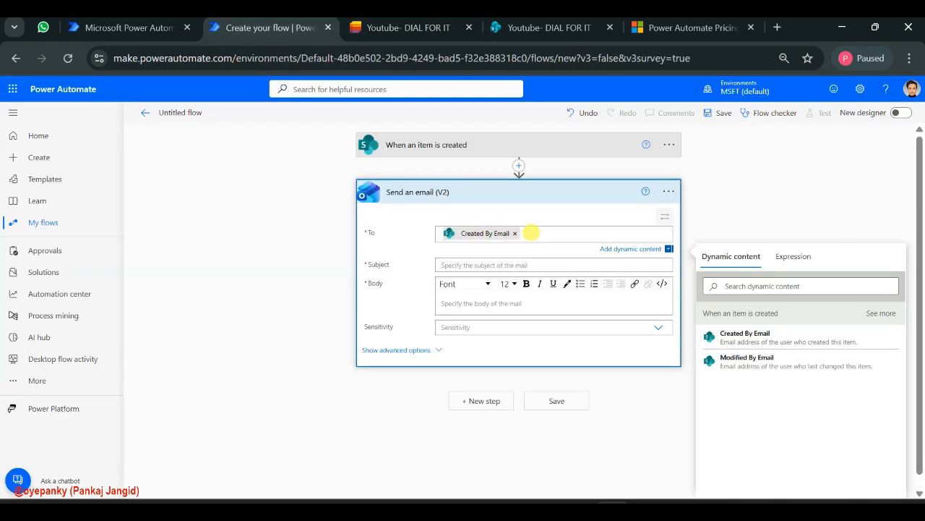
pyautogui.write(';Pankaj')
# Replace the email's recipient with the signed-in account's e-mail address, copied from the account details
pyautogui.hotkey('ctrl', 'a')
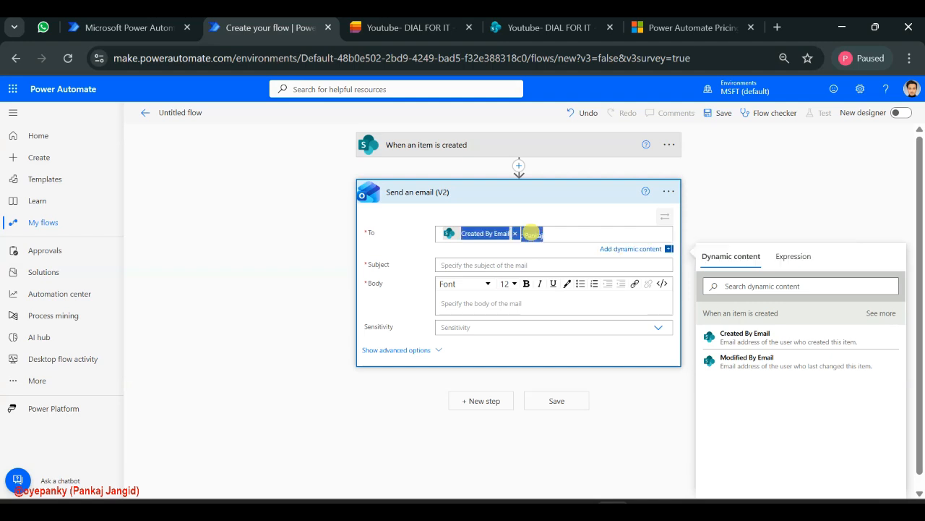
pyautogui.write('pa')
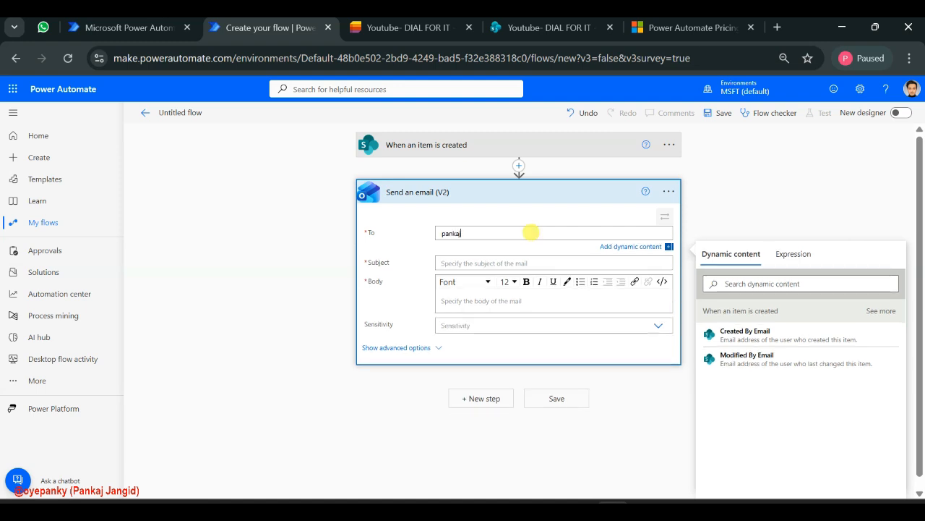
pyautogui.hotkey('ctrl', 'a')
pyautogui.click(913, 89)
pyautogui.click(913, 89)
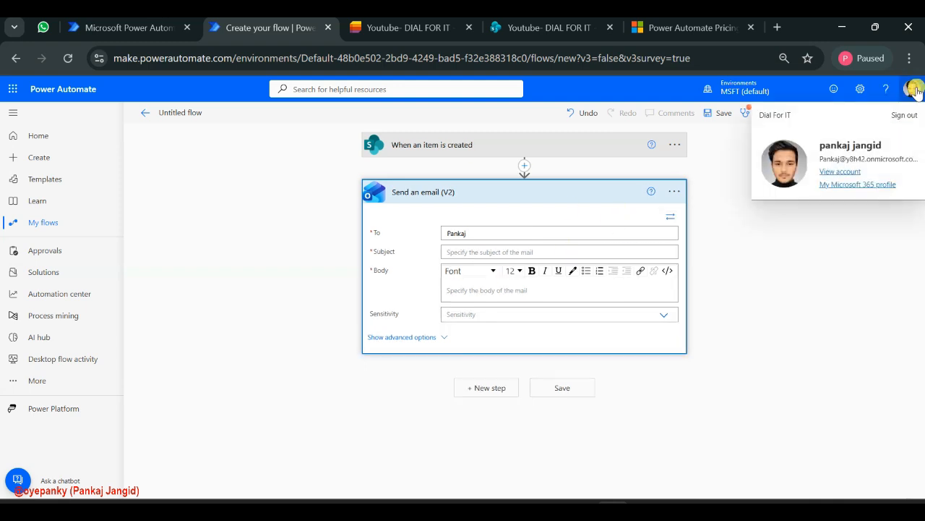
pyautogui.moveTo(839, 159); pyautogui.dragTo(915, 158)
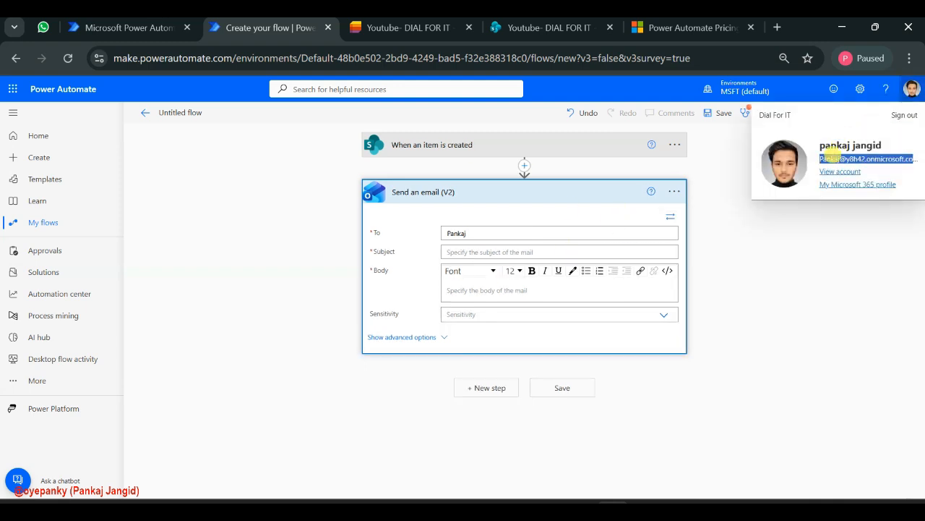
pyautogui.click(767, 267)
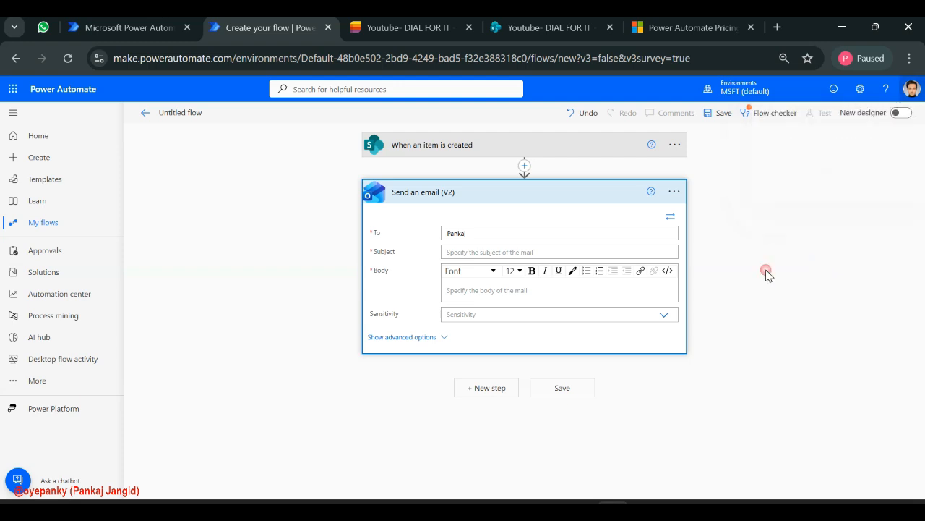
pyautogui.doubleClick(501, 234)
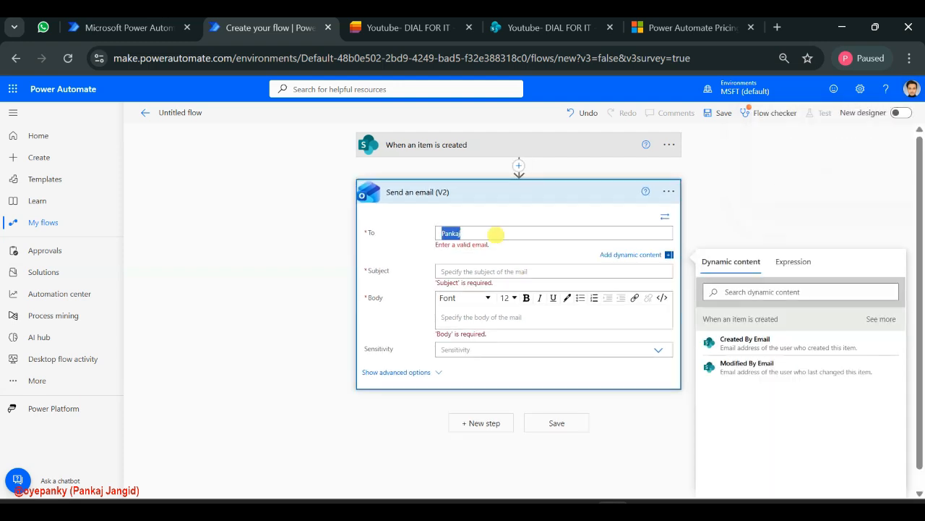
pyautogui.hotkey('ctrl', 'v')
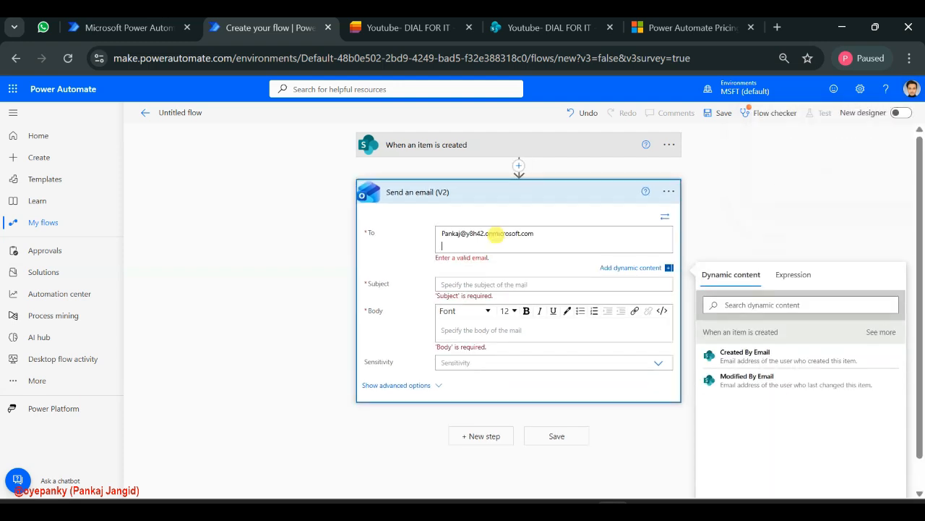
# Re-enter the recipients as the account's e-mail address, a semicolon and the trigger's dynamic value Created By Email
pyautogui.click(646, 268)
pyautogui.doubleClick(508, 234)
pyautogui.hotkey('ctrl', 'a')
pyautogui.hotkey('ctrl', 'c')
pyautogui.write('pa')
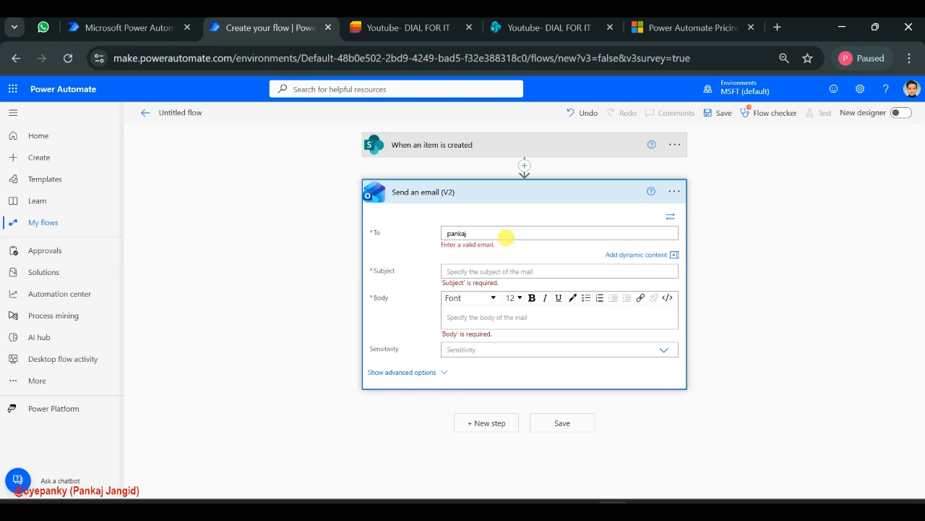
pyautogui.press('BackSpace')
pyautogui.hotkey('ctrl', 'v')
pyautogui.click(647, 255)
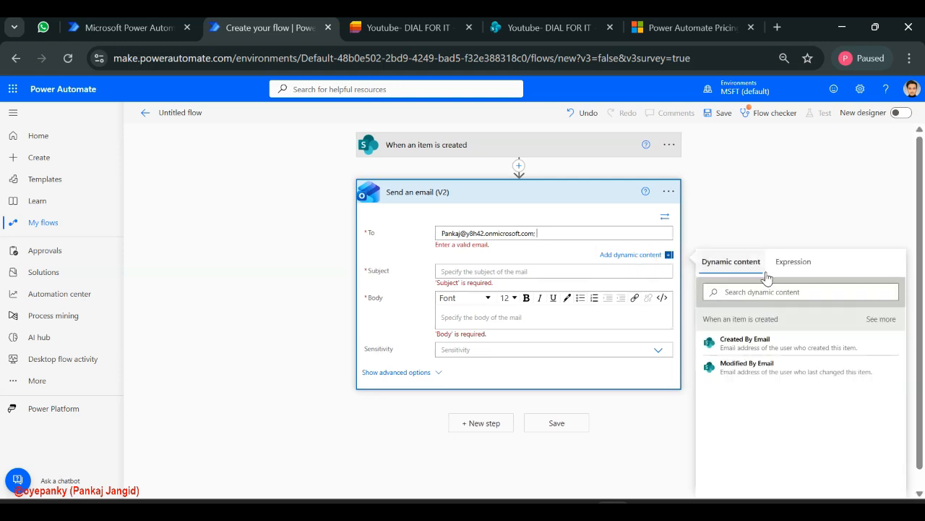
pyautogui.click(752, 344)
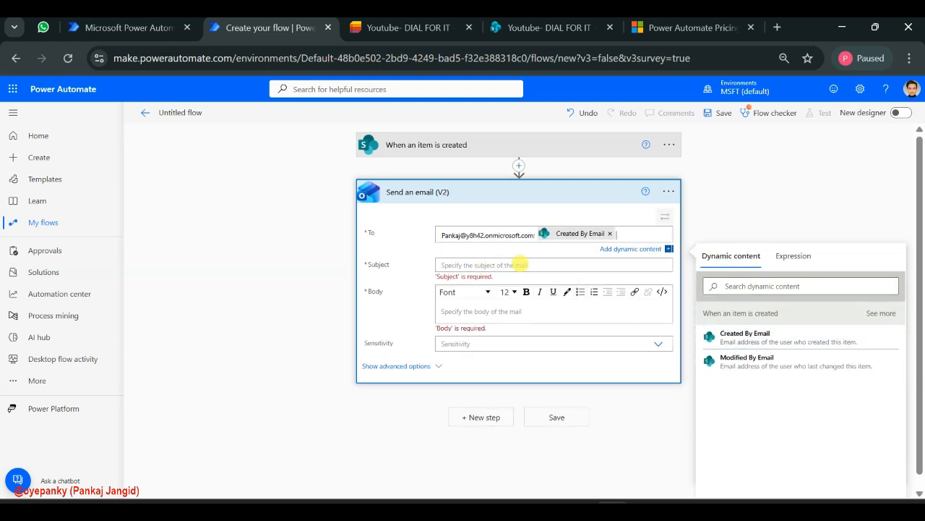
# Remove the typed e-mail address and semicolon from the recipients, keeping only the Created By Email value
pyautogui.moveTo(452, 235); pyautogui.dragTo(520, 235)
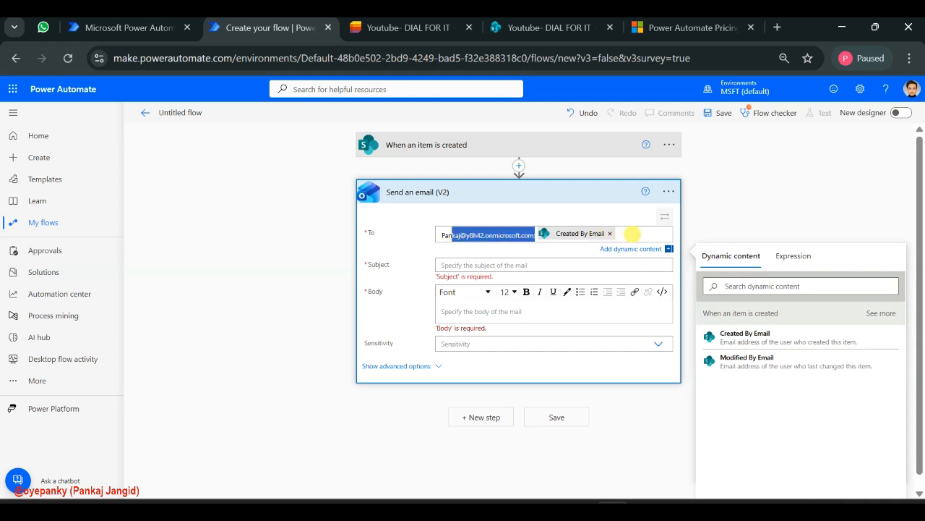
pyautogui.click(634, 233)
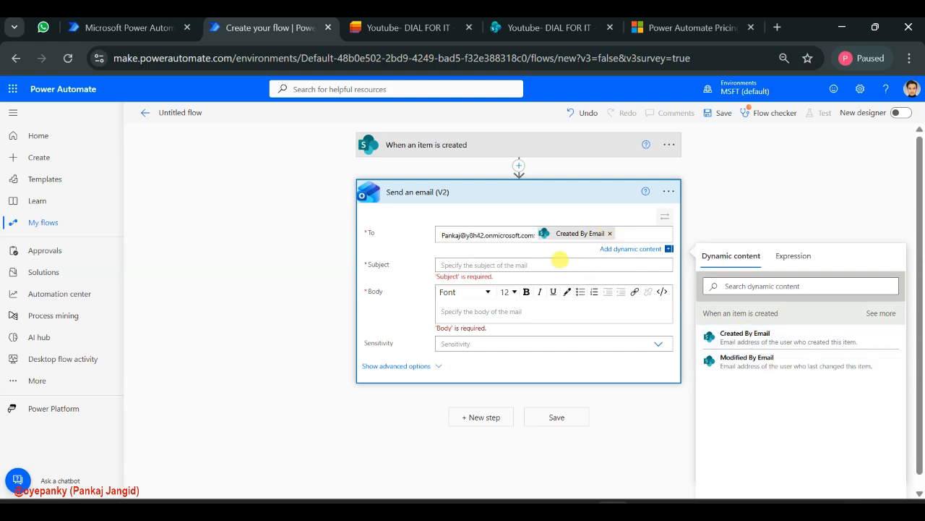
pyautogui.moveTo(535, 235); pyautogui.dragTo(403, 237)
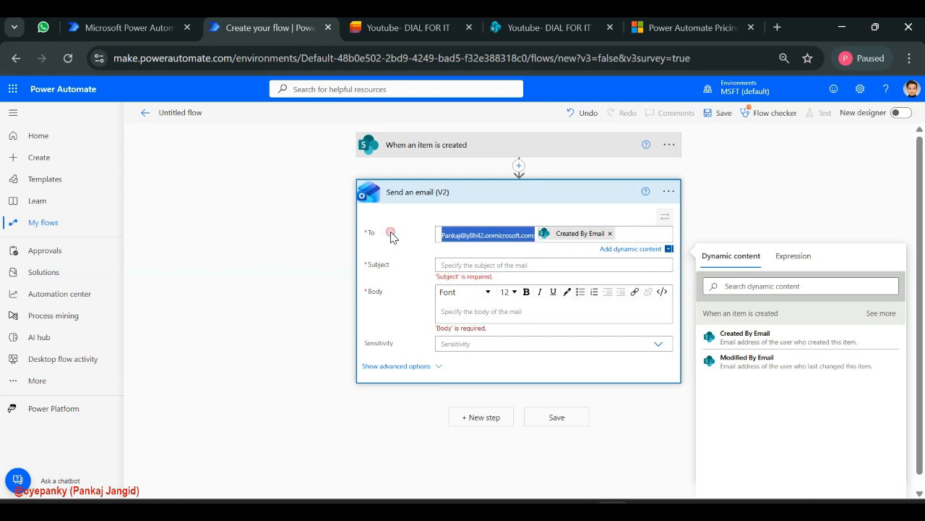
pyautogui.press('BackSpace')
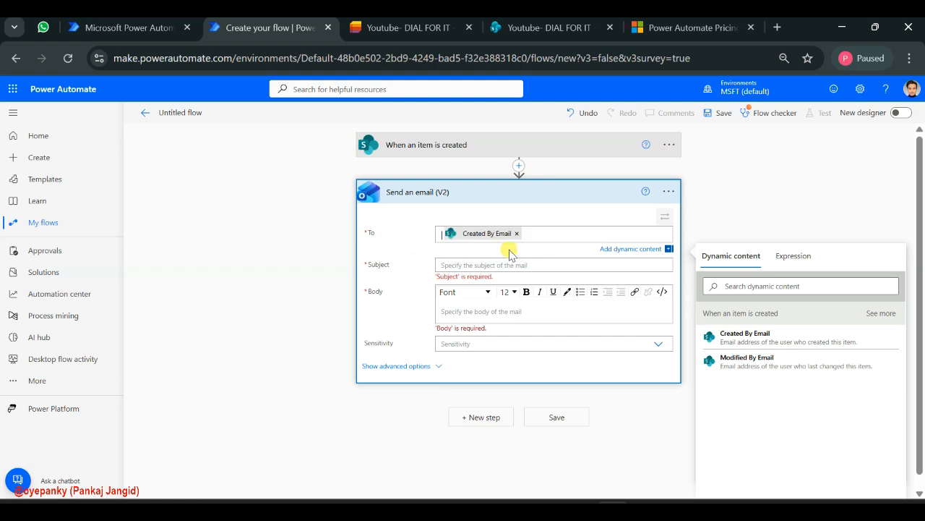
# Begin the email's subject with "New Invoice Created -", consulting the SharePoint site and the invoice list
pyautogui.click(460, 264)
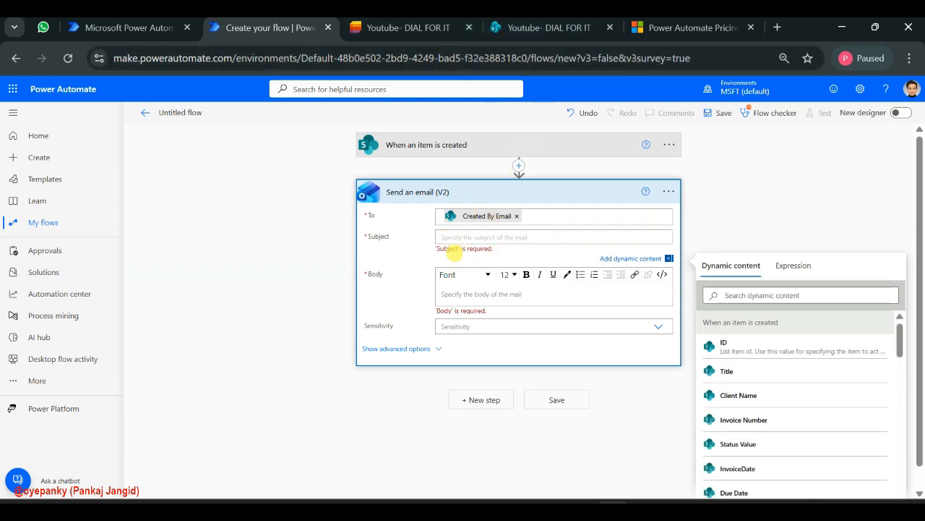
pyautogui.click(557, 28)
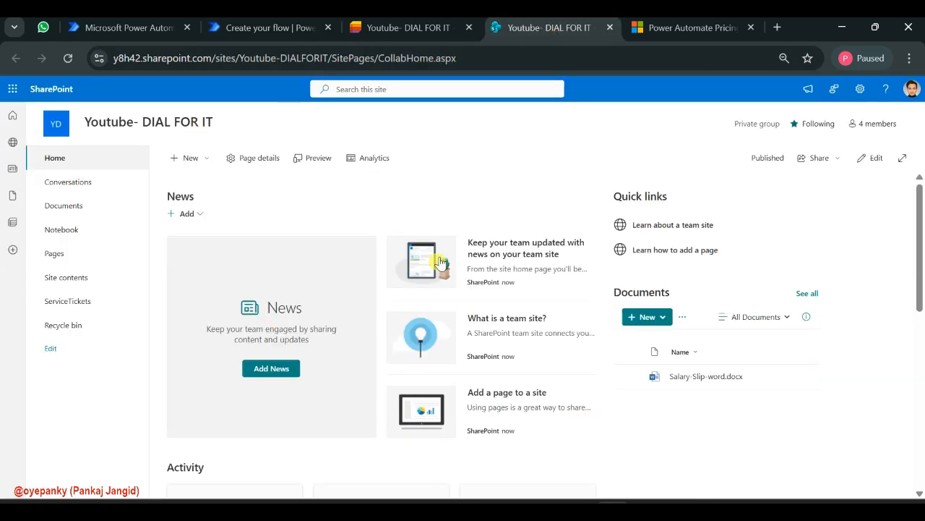
pyautogui.click(424, 29)
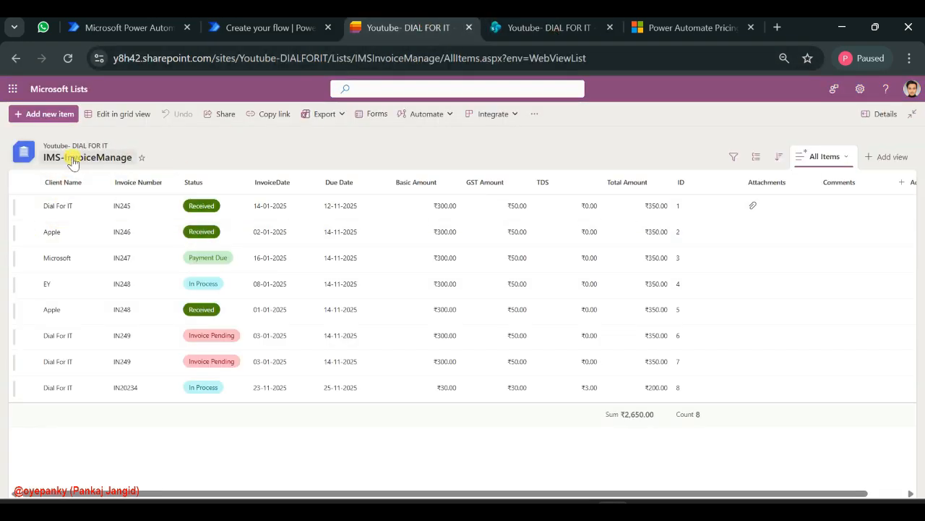
pyautogui.click(262, 28)
pyautogui.click(624, 338)
pyautogui.write('New Invoice Created -')
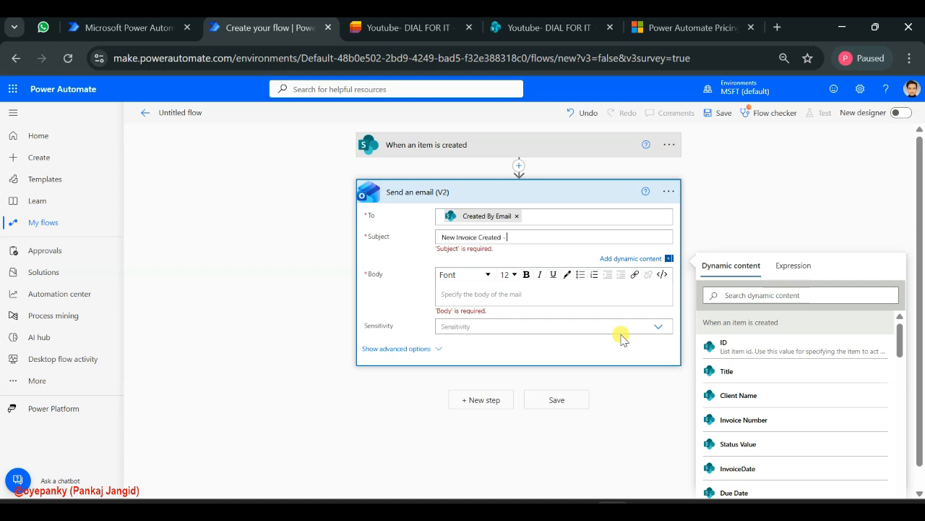
# Check the invoice list's columns and append the trigger's dynamic value Invoice Number to the email's subject
pyautogui.click(422, 29)
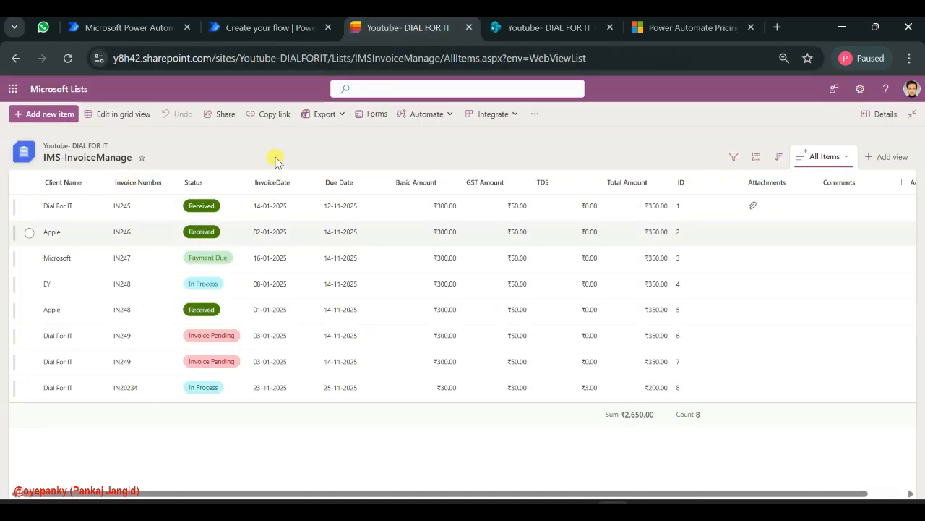
pyautogui.click(238, 32)
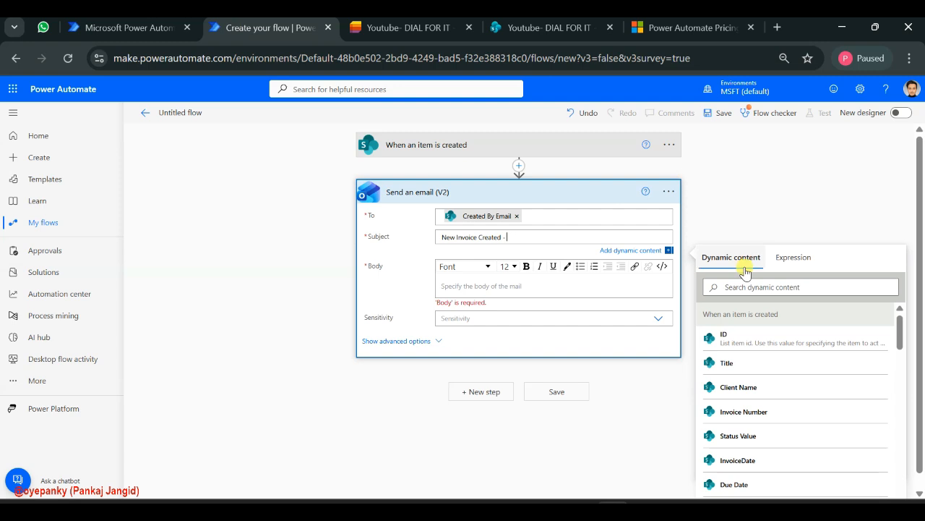
pyautogui.scroll(-1, 760, 394)
pyautogui.click(760, 396)
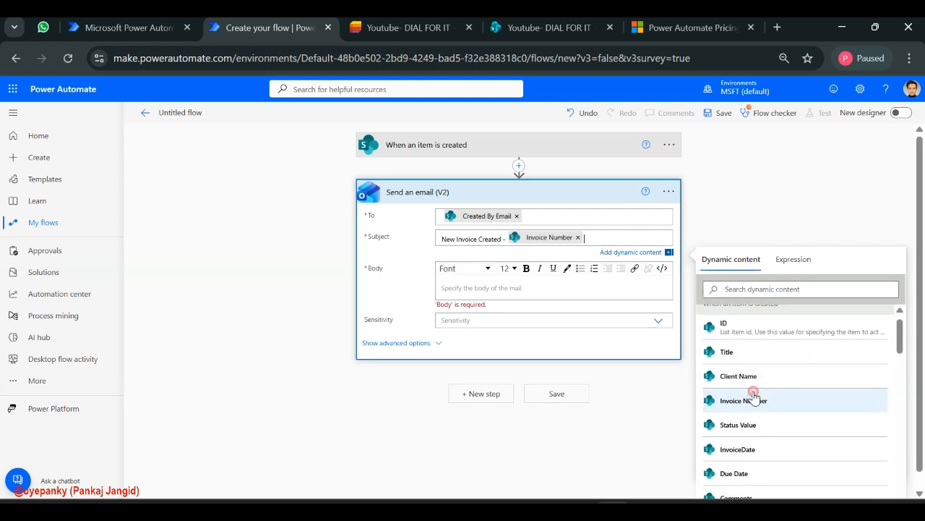
# Start the email body with the greeting "Hi" followed by the dynamic value Created By DisplayName, searching the dynamic content for "Create"
pyautogui.click(368, 27)
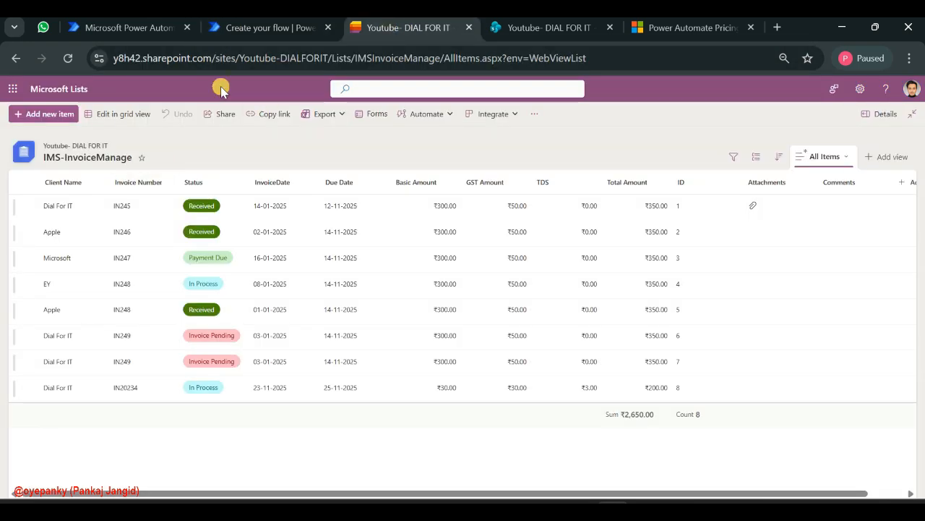
pyautogui.click(268, 27)
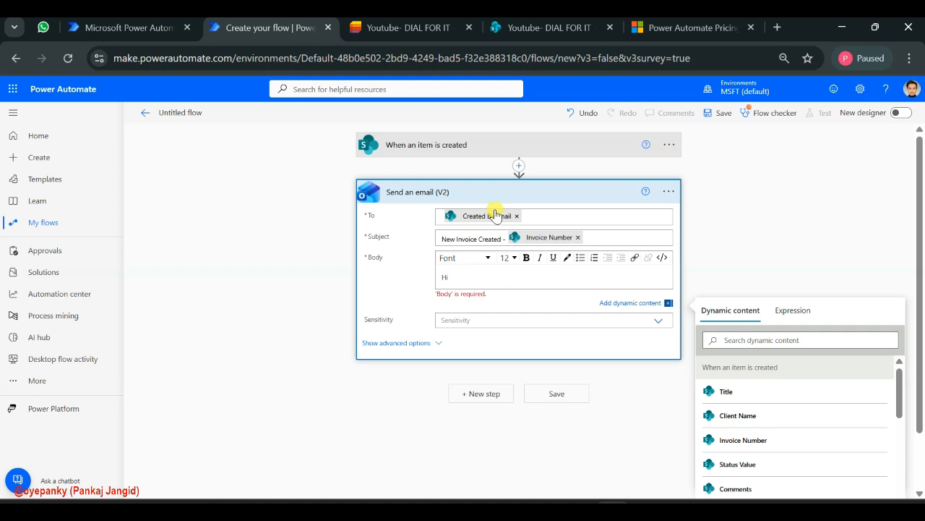
pyautogui.click(745, 343)
pyautogui.write('Create')
pyautogui.click(759, 437)
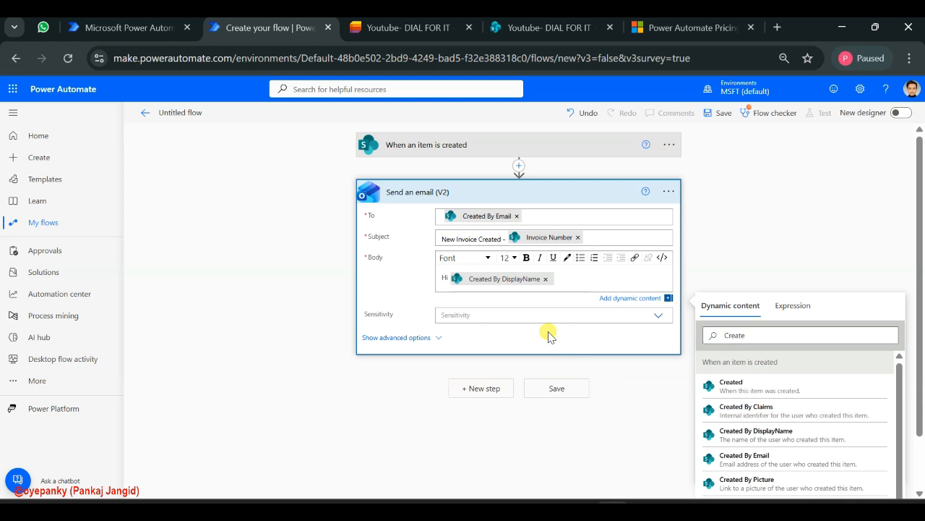
# Add the body sentence "Here is new created invoice details by You." and separate label lines "Invpice Number", "Amount" and "Status"
pyautogui.press('Return')
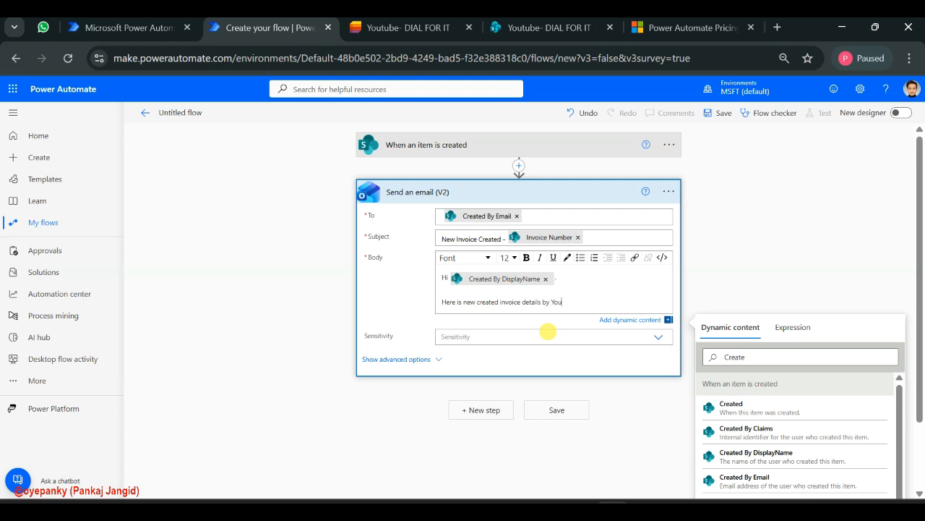
pyautogui.press('Return')
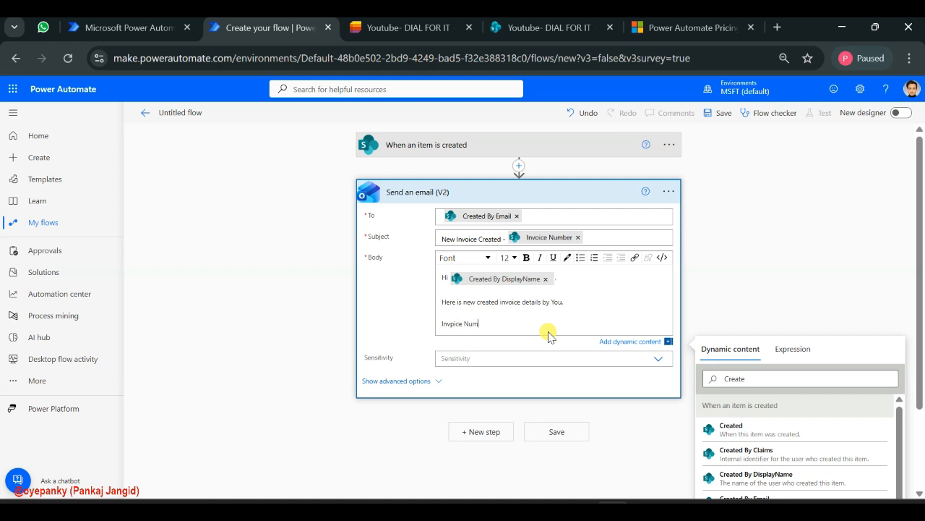
pyautogui.press('Return')
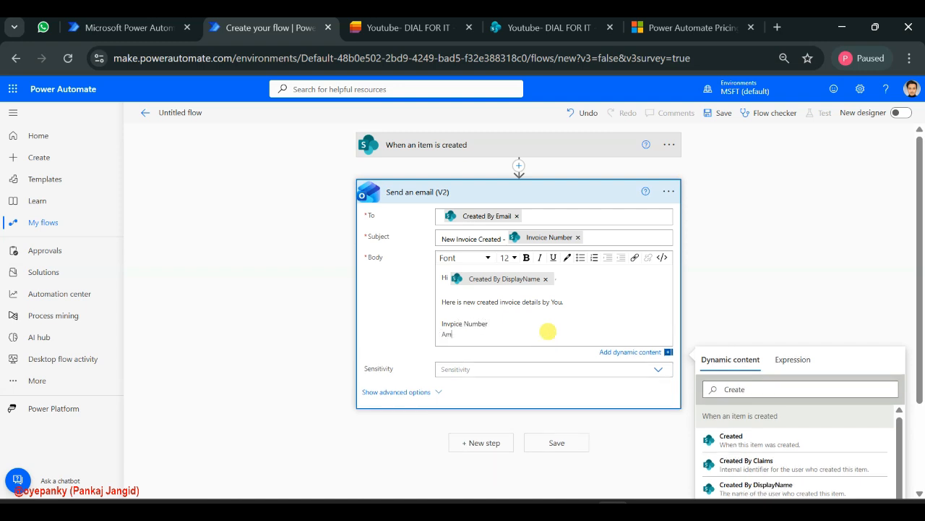
pyautogui.press('Return')
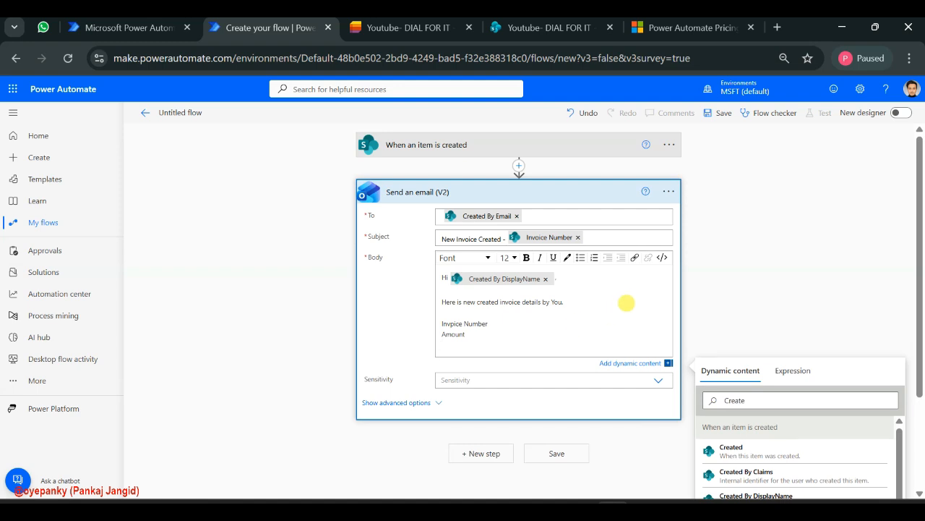
pyautogui.scroll(-3, 782, 431)
pyautogui.scroll(-1, 782, 433)
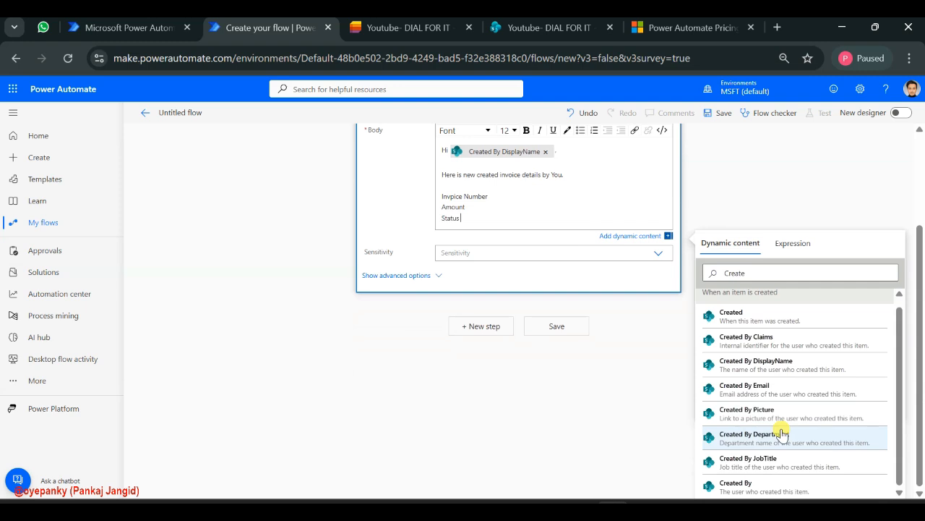
# Clear the dynamic content search and insert the Invoice Number value after the invoice number label in the email body
pyautogui.click(521, 196)
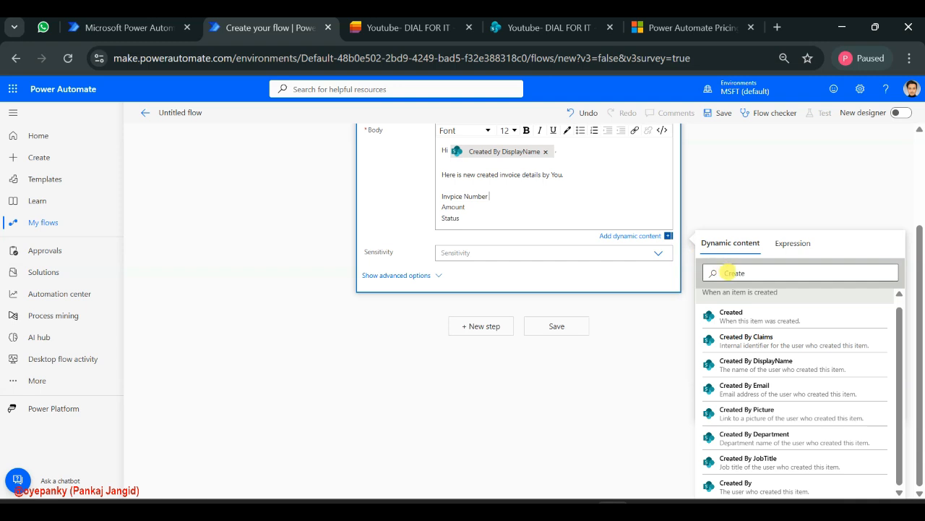
pyautogui.doubleClick(733, 274)
pyautogui.press('BackSpace')
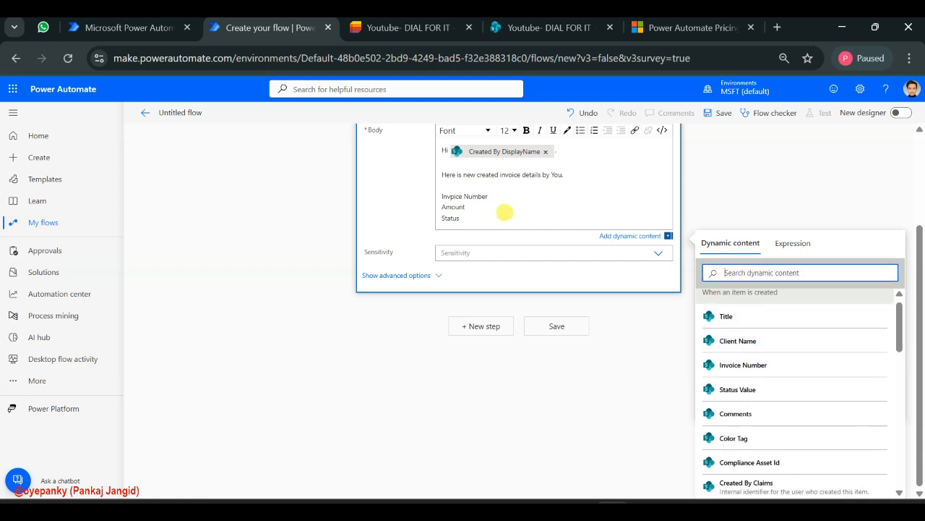
pyautogui.click(509, 196)
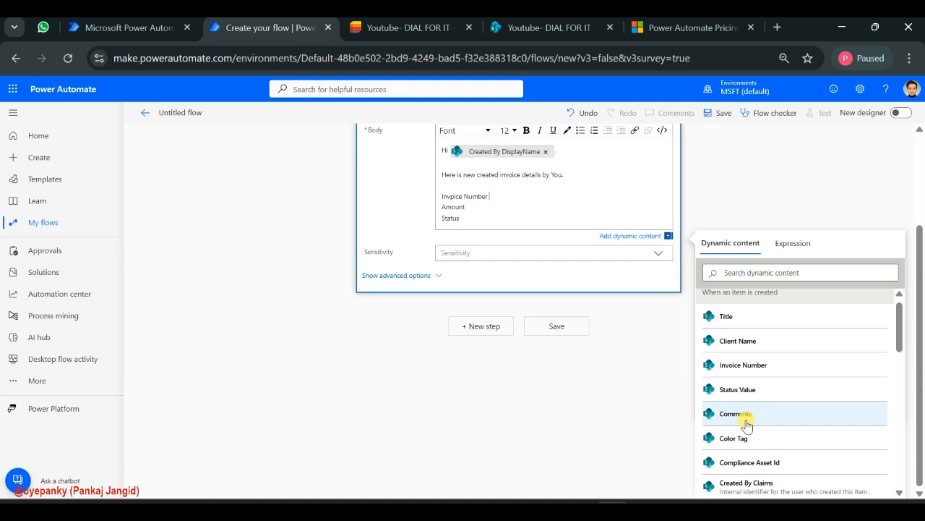
pyautogui.scroll(-1, 747, 420)
pyautogui.click(752, 341)
# Insert the dynamic value Total Amount after the "Amount" label in the email body, searching the dynamic content for "tot"
pyautogui.click(499, 209)
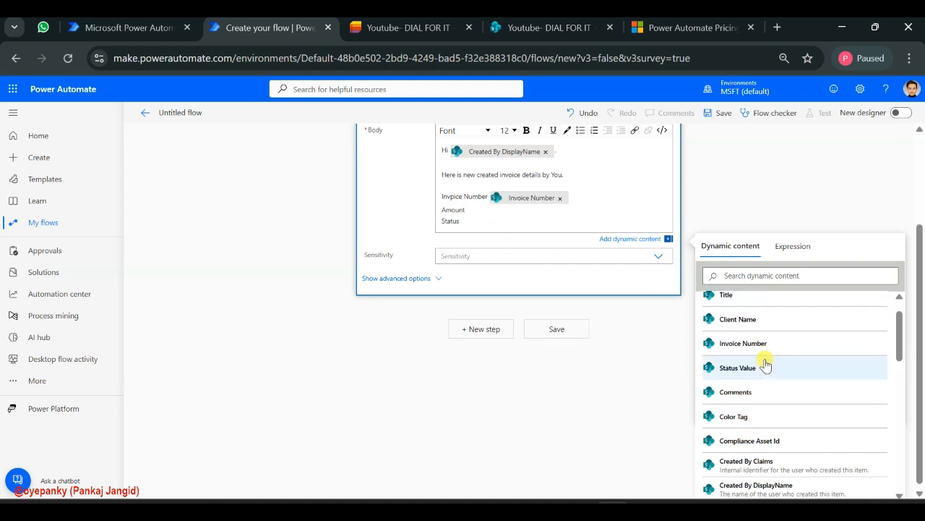
pyautogui.click(751, 273)
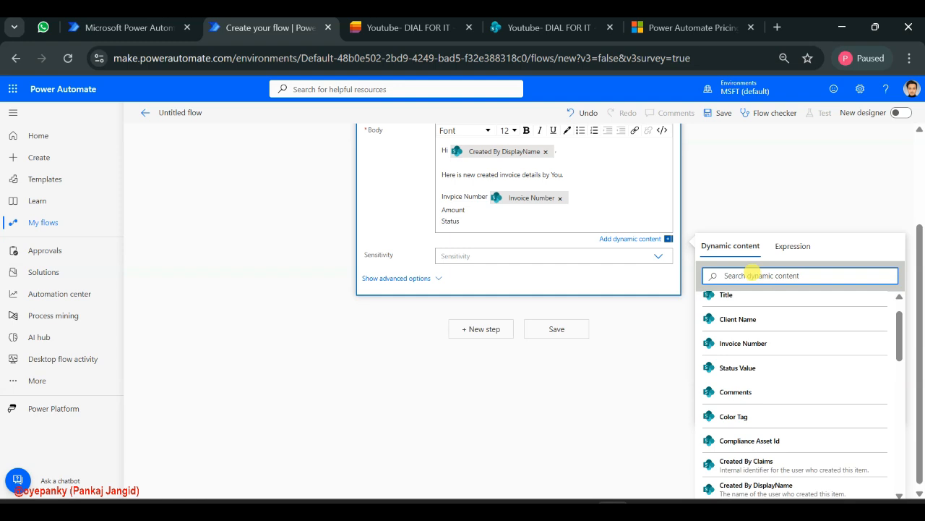
pyautogui.write('tot')
pyautogui.click(729, 326)
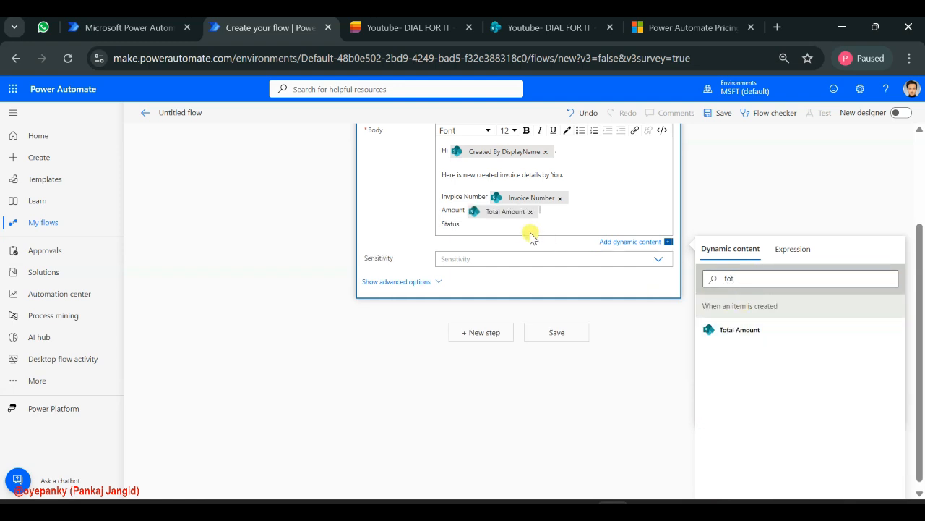
# Check the invoice list's Status column, search the dynamic content for "sta" and insert Status Value after the "Status" label in the body
pyautogui.doubleClick(762, 279)
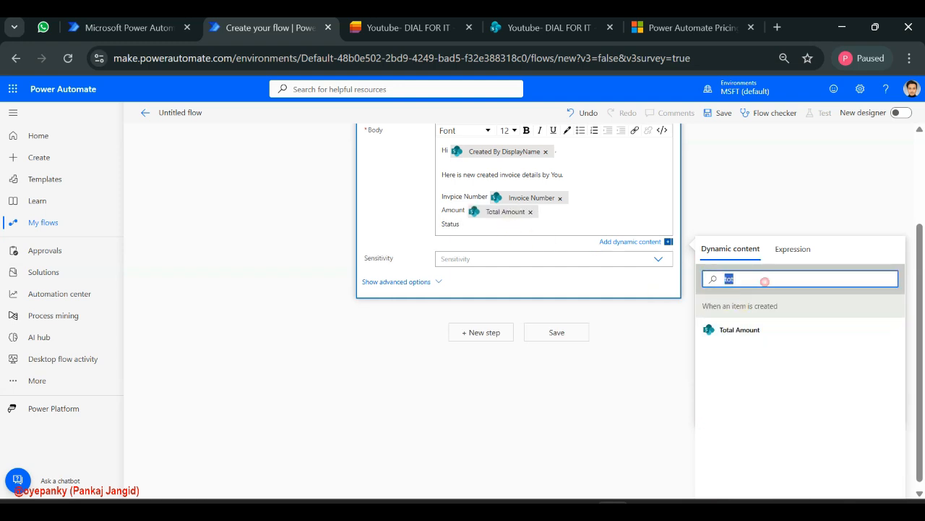
pyautogui.write('sta')
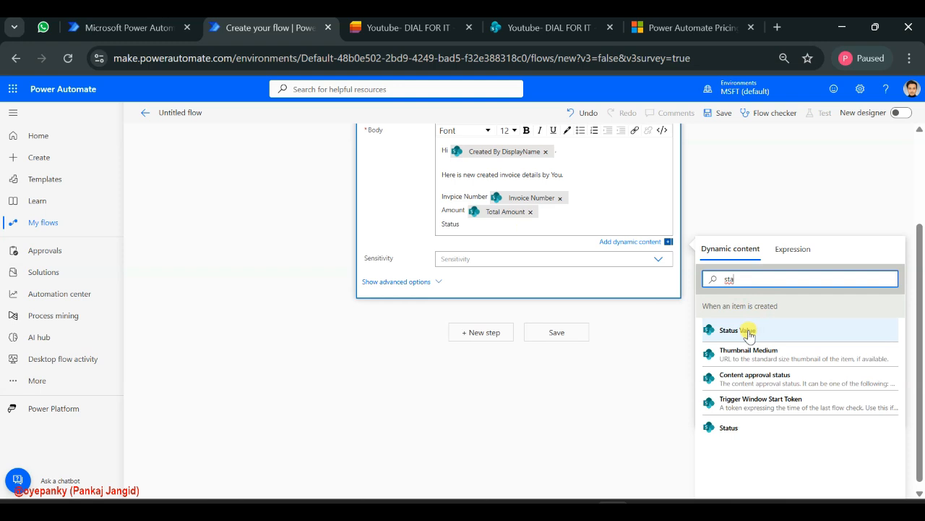
pyautogui.click(446, 32)
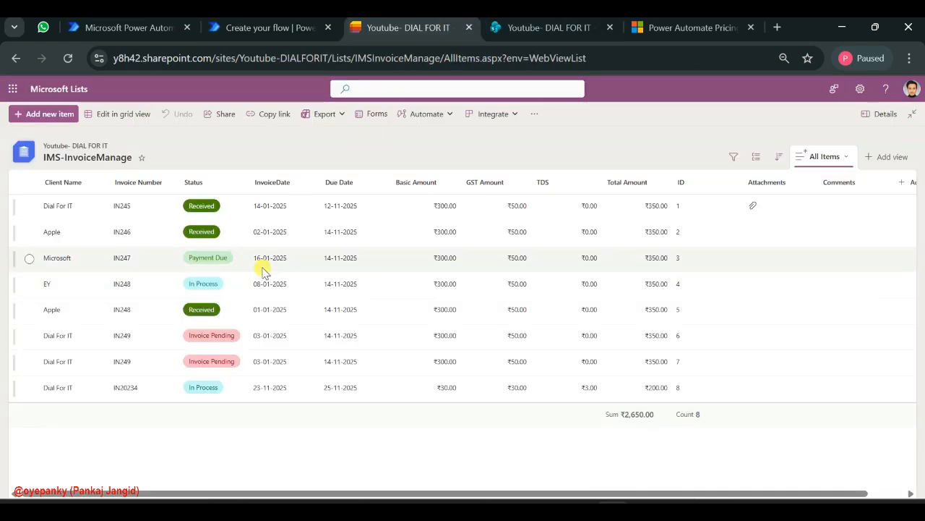
pyautogui.click(283, 27)
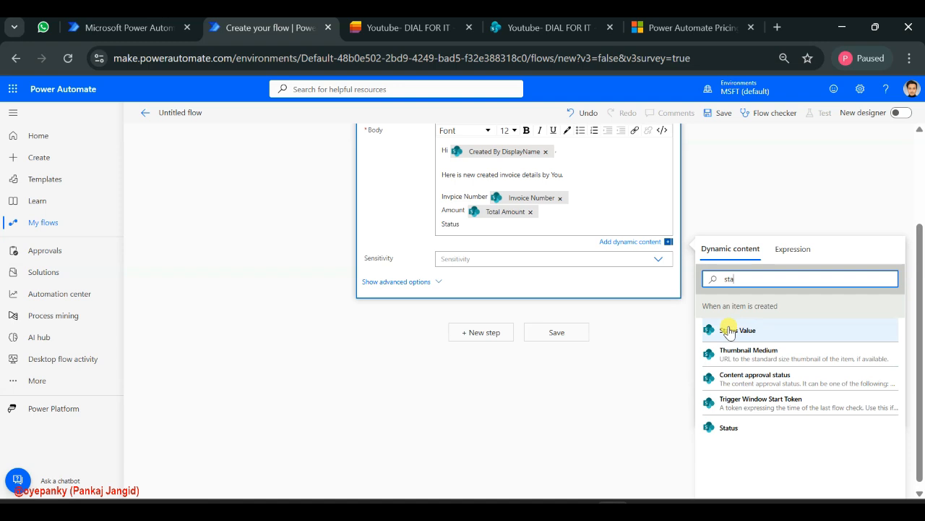
pyautogui.click(491, 226)
pyautogui.click(762, 331)
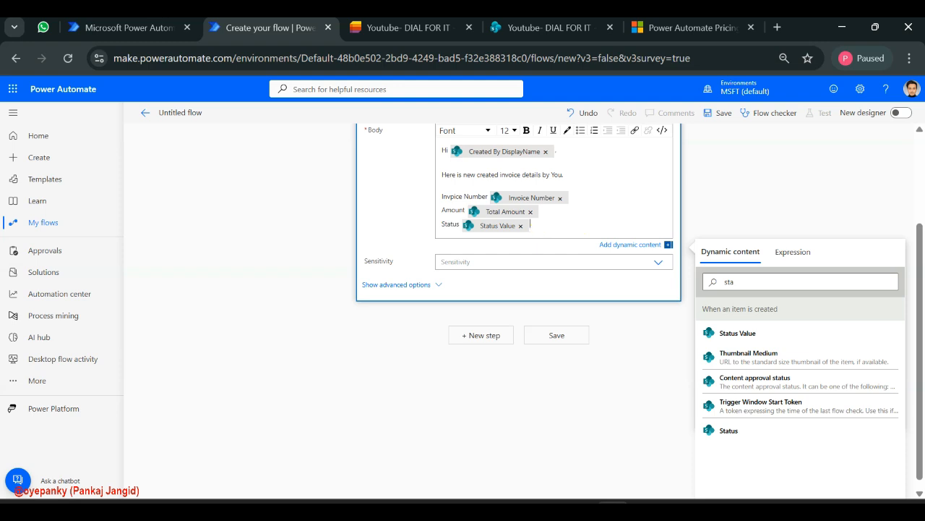
# Make the Status line of the email body bold
pyautogui.moveTo(538, 228); pyautogui.dragTo(441, 225)
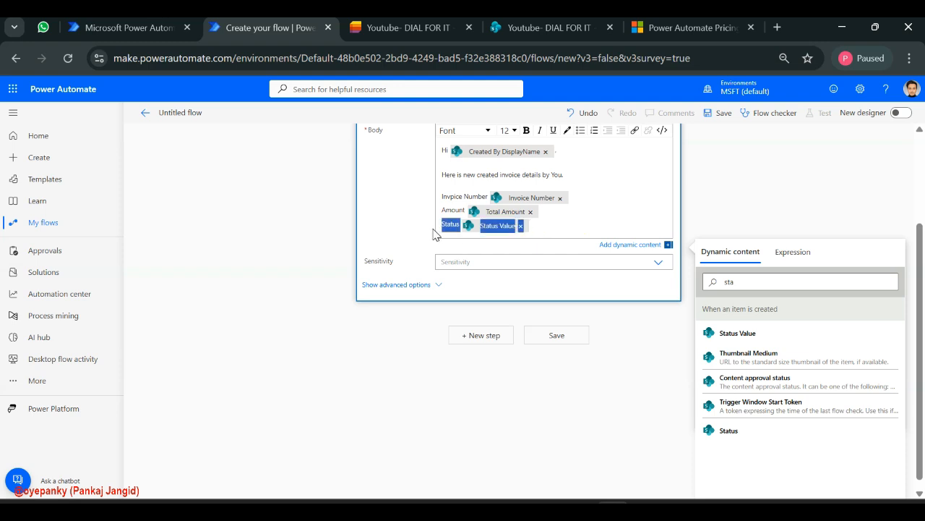
pyautogui.click(527, 131)
pyautogui.click(582, 221)
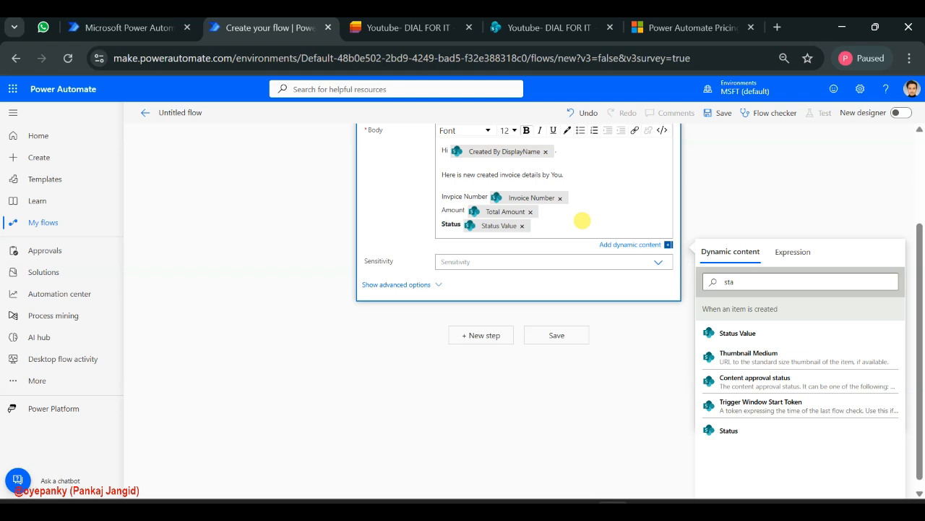
# Show the email action's advanced options and add the colleague as the CC recipient, picked from the suggested people
pyautogui.scroll(2, 582, 221)
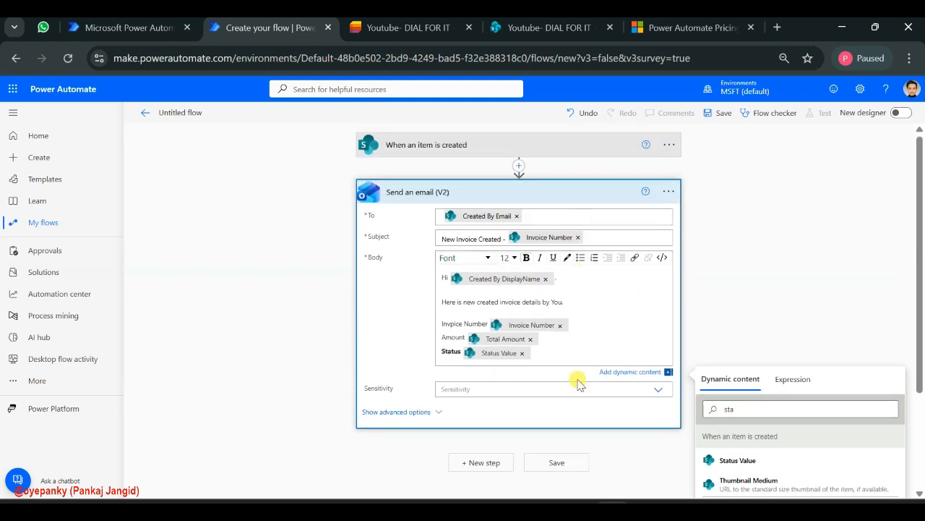
pyautogui.click(438, 413)
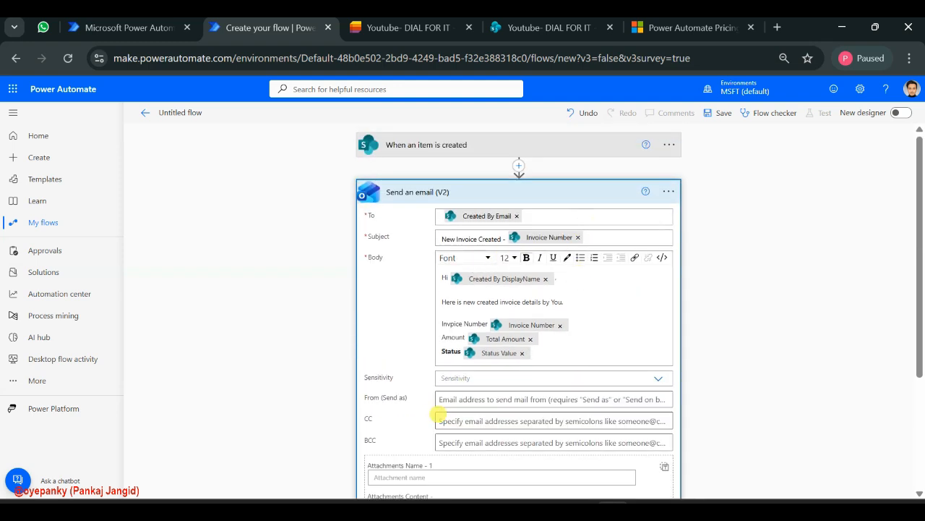
pyautogui.scroll(-2, 526, 383)
pyautogui.click(518, 327)
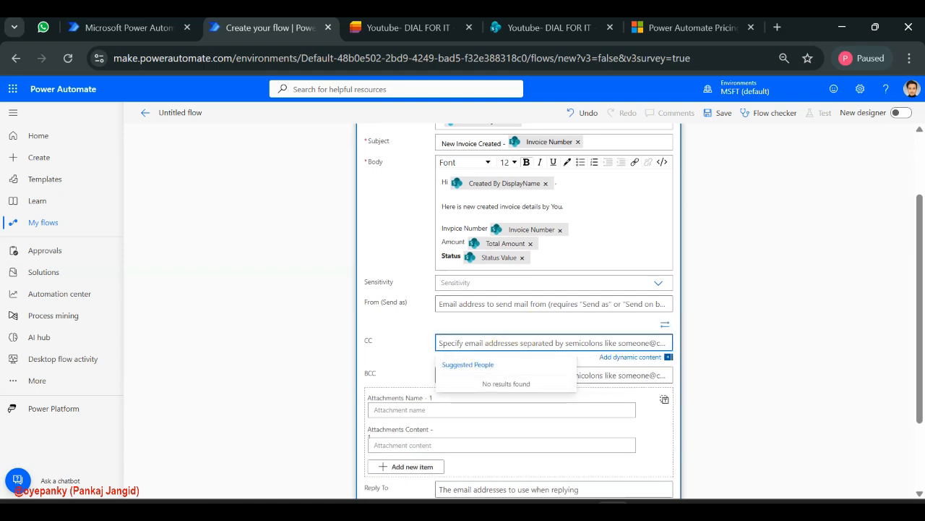
pyautogui.write('Pankaj')
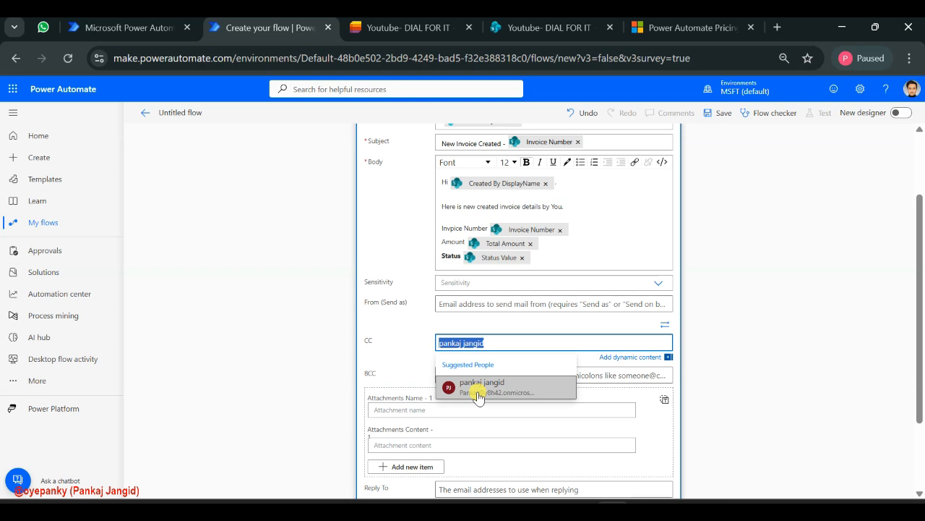
pyautogui.write('munesh')
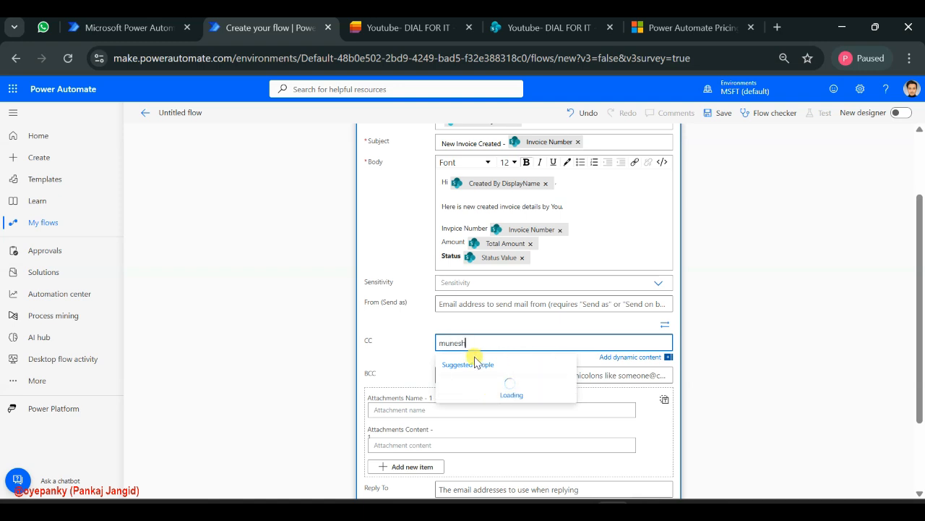
pyautogui.click(492, 391)
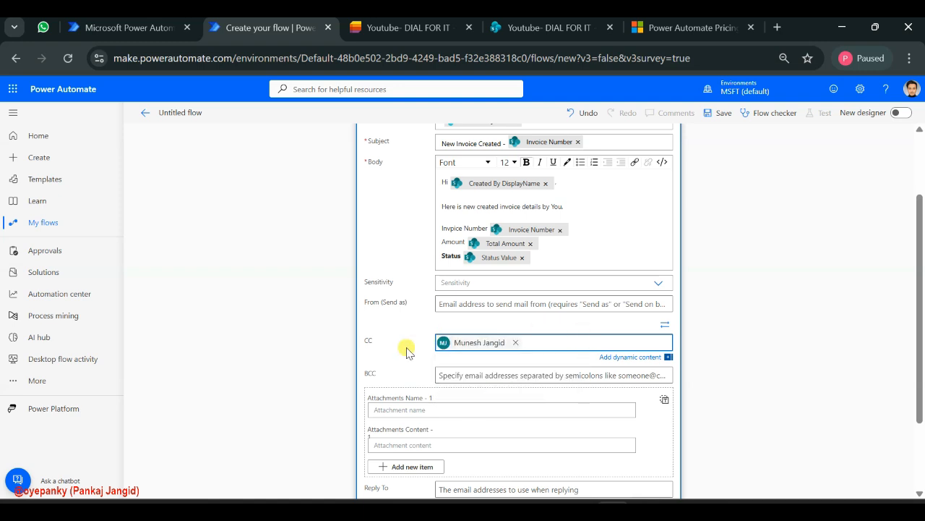
# Save the flow and review the completed email action's fields
pyautogui.scroll(-2, 492, 376)
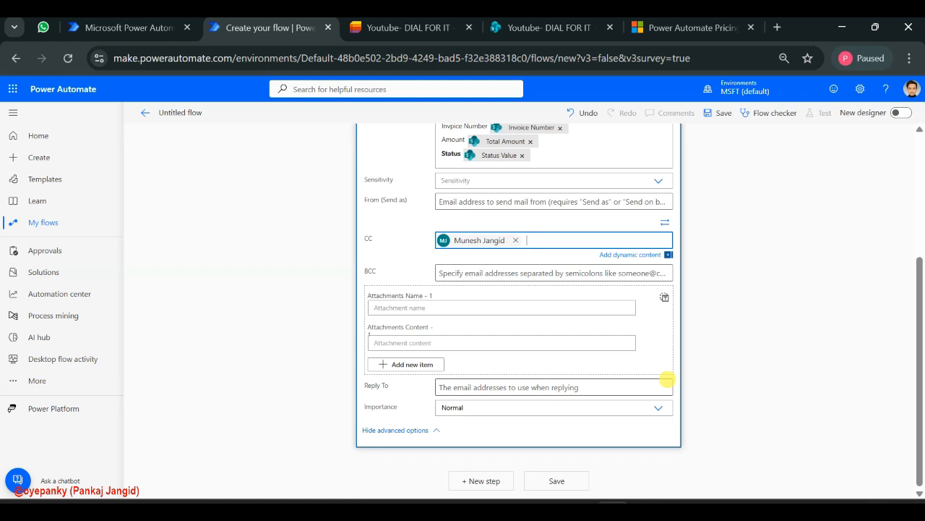
pyautogui.click(553, 481)
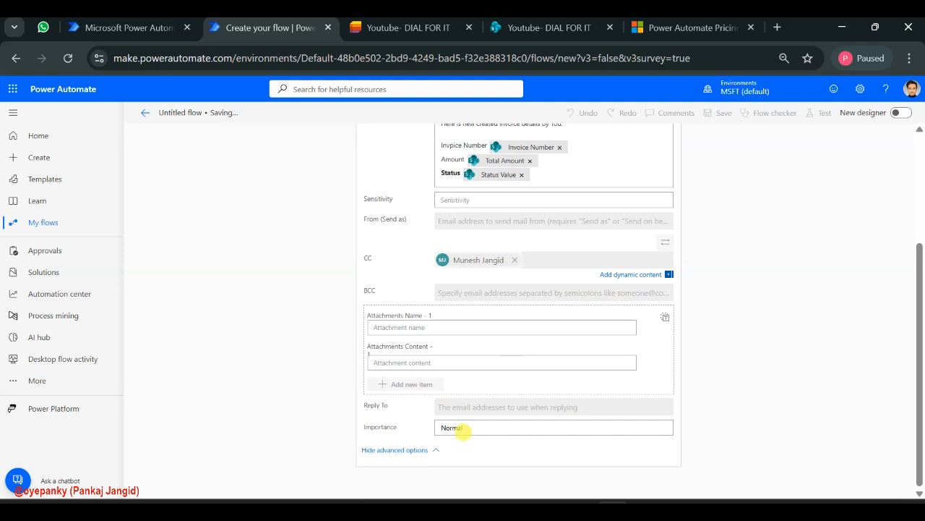
pyautogui.scroll(2, 471, 327)
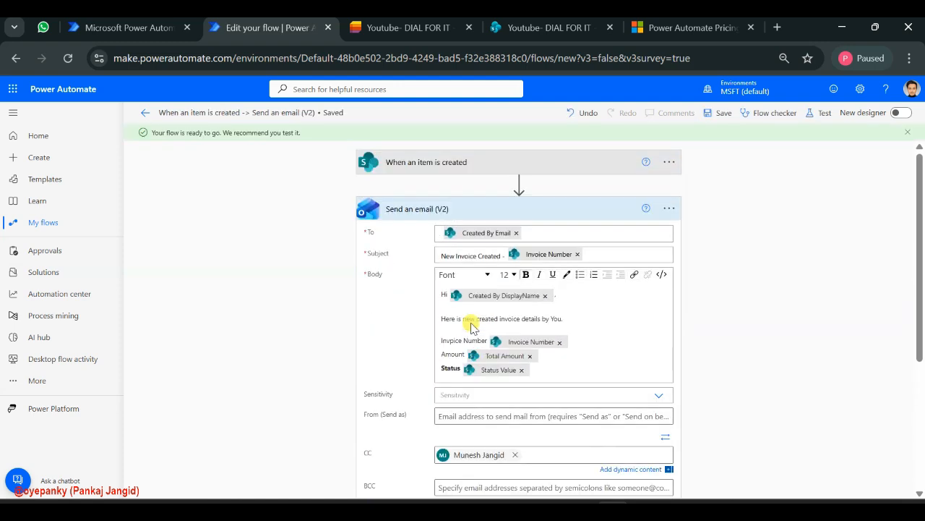
pyautogui.scroll(-4, 471, 328)
pyautogui.scroll(4, 471, 328)
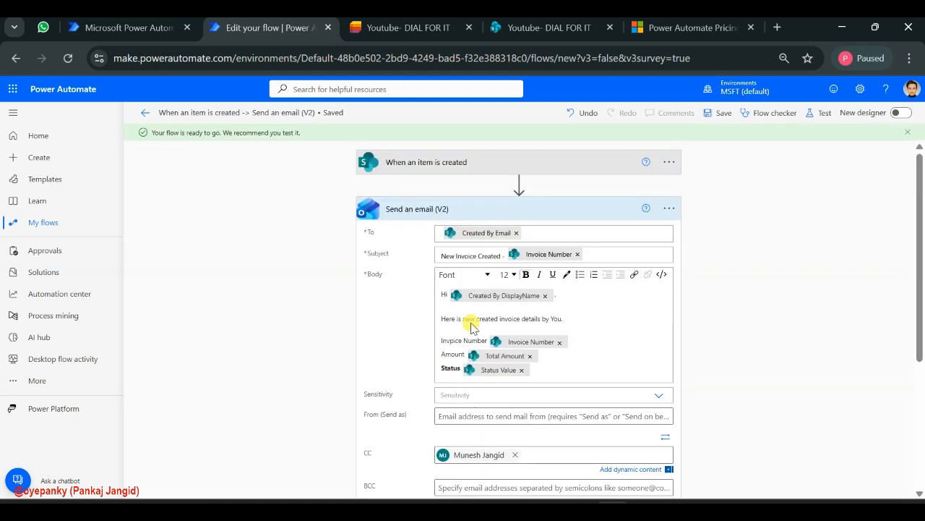
pyautogui.click(722, 117)
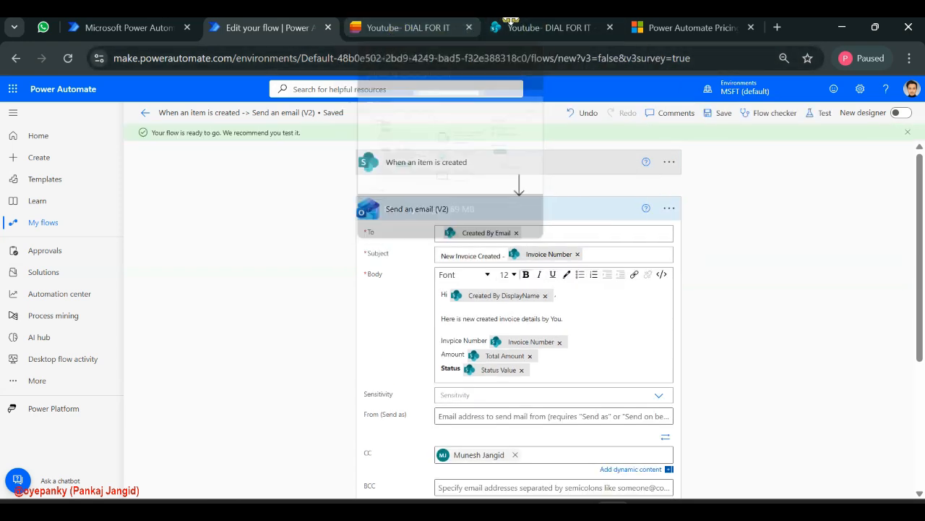
# Leave the flow editor and open the details page of "When an item is created -> Send an email (V2)" from the flows list
pyautogui.click(147, 115)
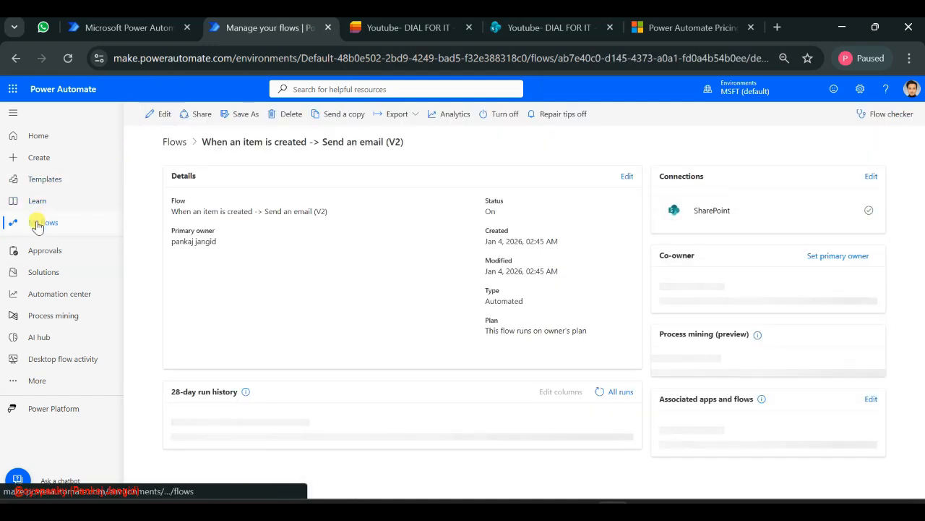
pyautogui.click(38, 222)
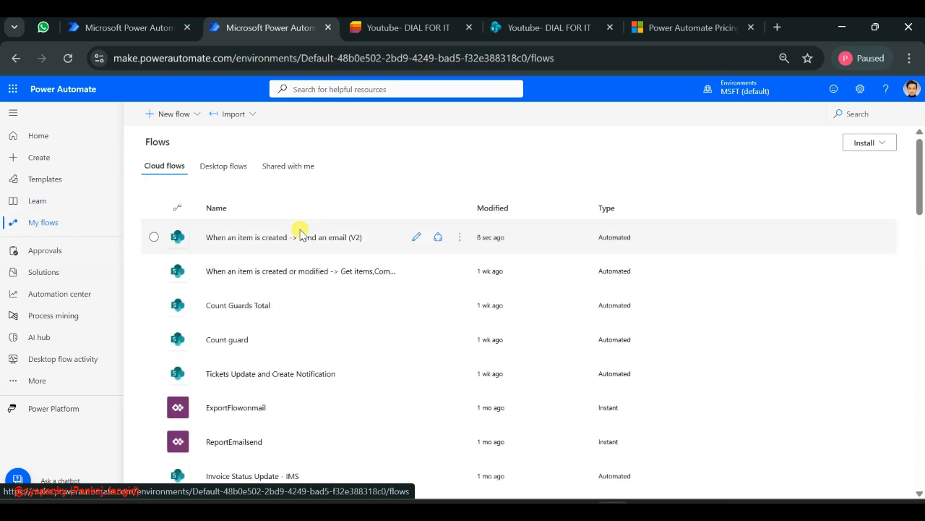
pyautogui.click(240, 238)
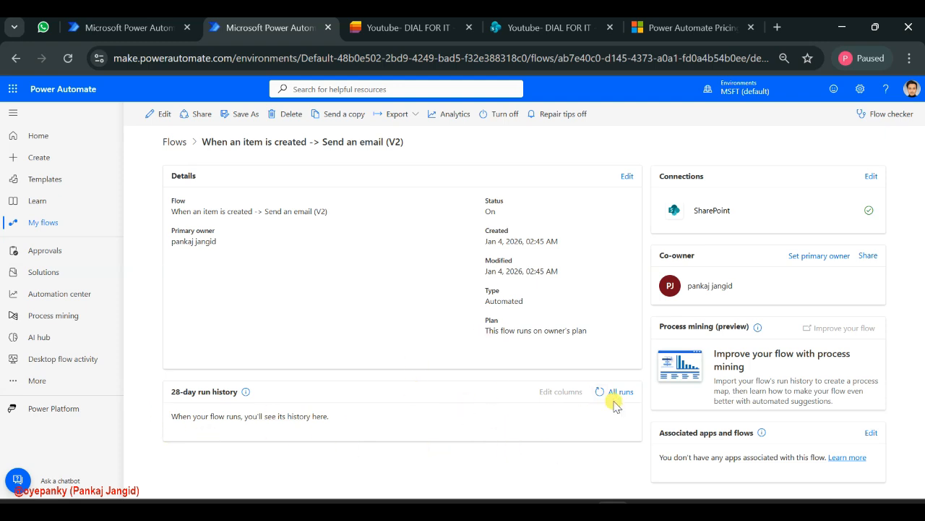
# In the IMS-InvoiceManage list's grid view, copy the EY row from Client Name through Total Amount into a new item
pyautogui.click(425, 29)
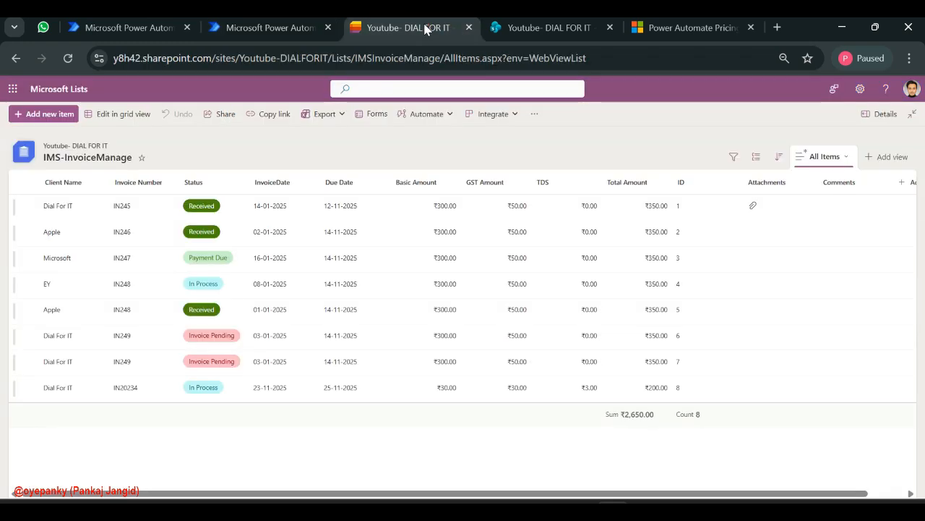
pyautogui.click(115, 117)
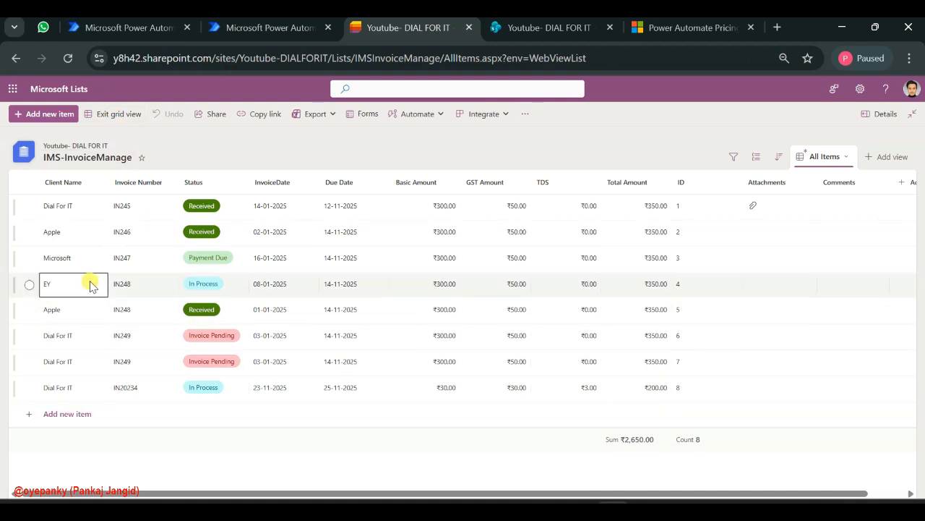
pyautogui.moveTo(70, 287); pyautogui.dragTo(617, 283)
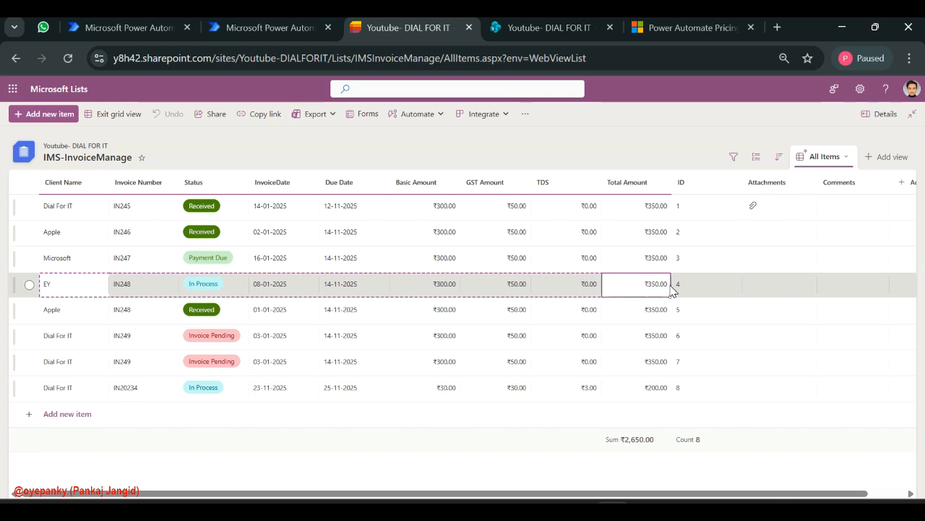
pyautogui.hotkey('ctrl', 'c')
pyautogui.click(64, 416)
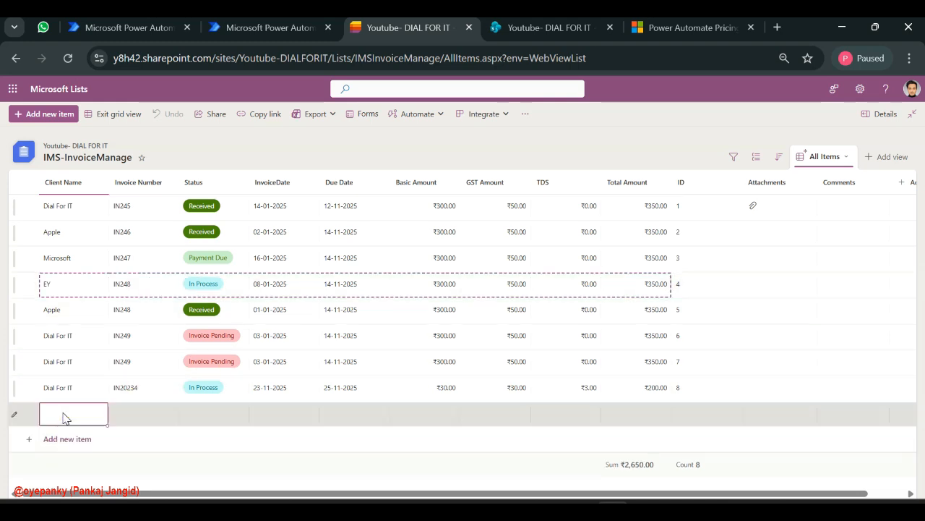
pyautogui.hotkey('ctrl', 'v')
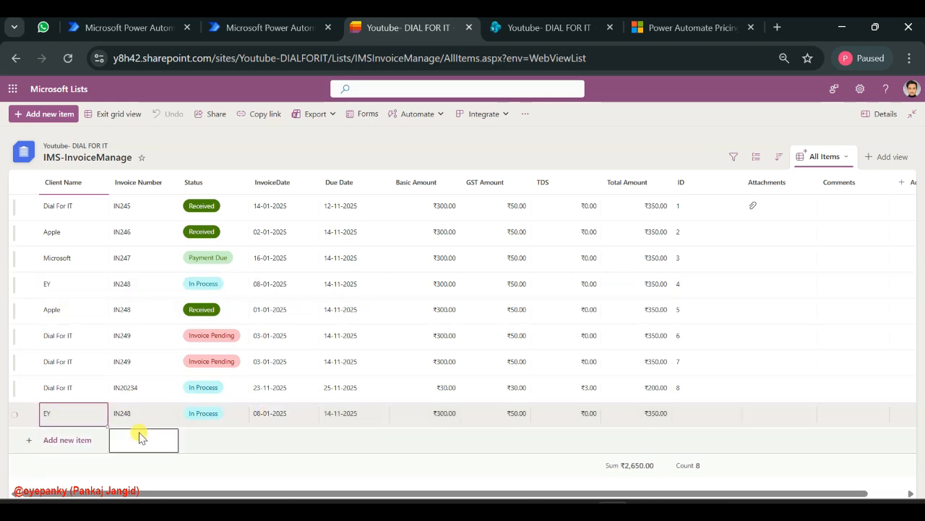
# Set the new EY item's Invoice Number to IN2489, exit grid view and reload the list
pyautogui.click(153, 418)
pyautogui.click(153, 418)
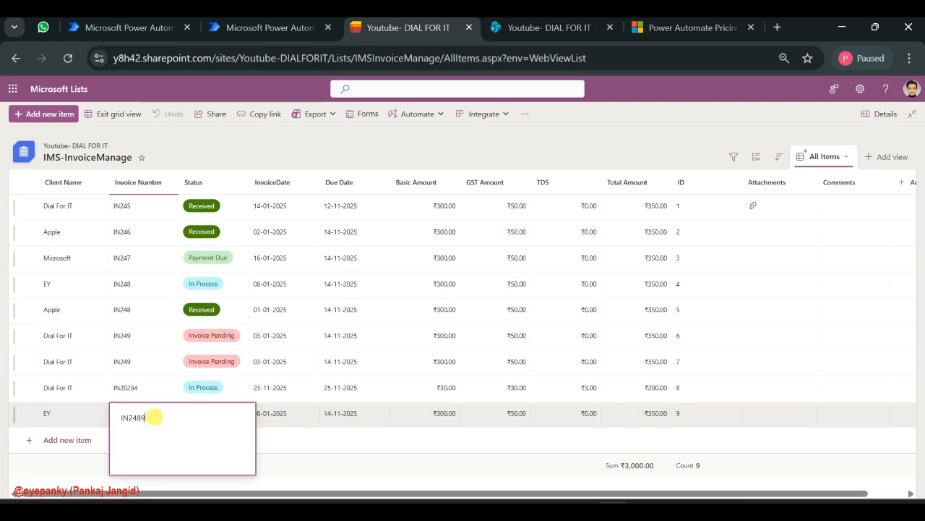
pyautogui.press('Return')
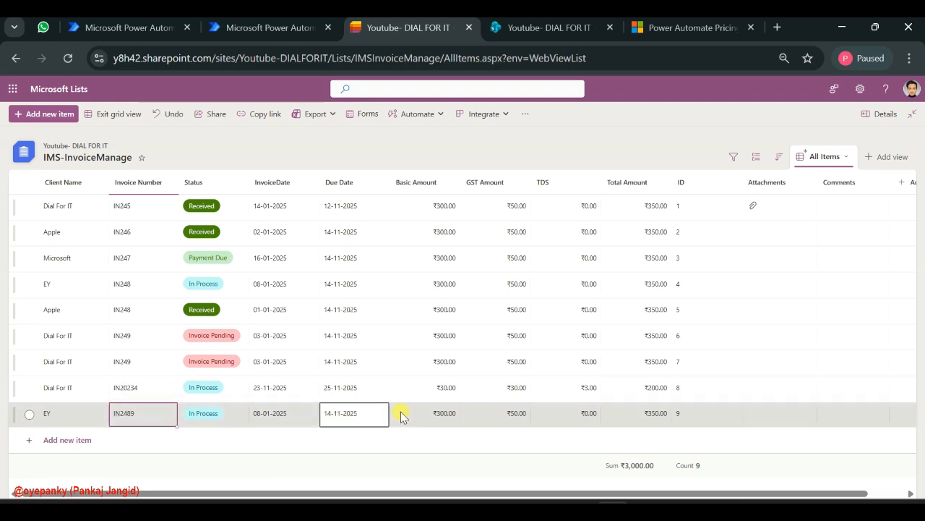
pyautogui.click(123, 109)
pyautogui.click(67, 59)
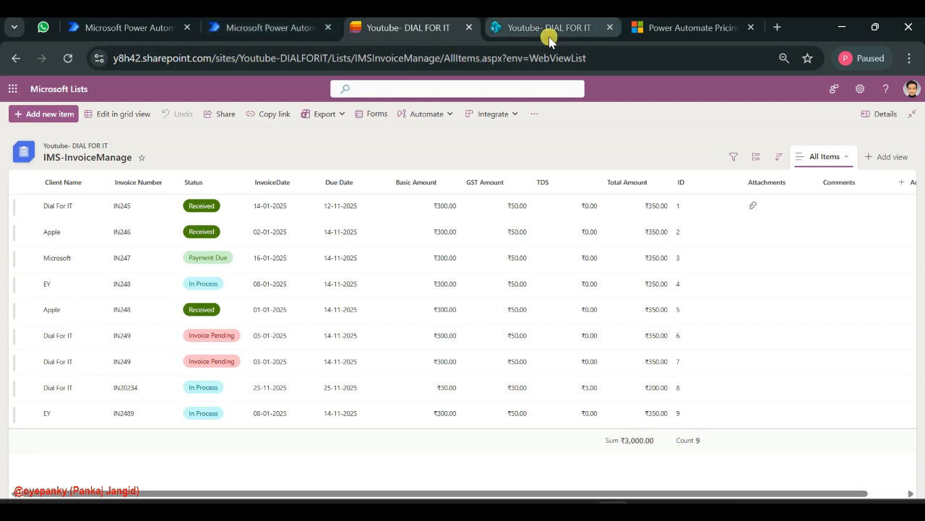
# Open Outlook mail in a new browser tab and place that tab directly after the Power Automate tabs
pyautogui.click(776, 28)
pyautogui.write('out')
pyautogui.press('Return')
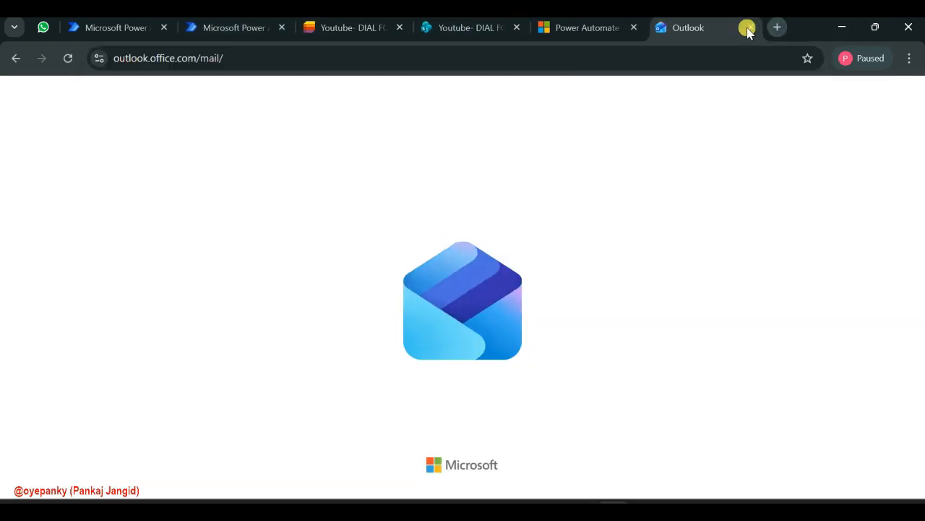
pyautogui.moveTo(702, 26); pyautogui.dragTo(355, 23)
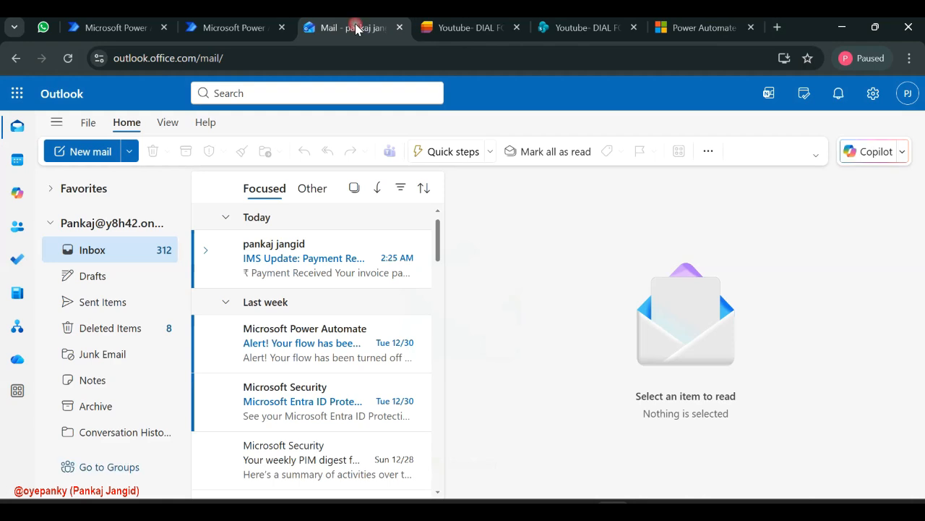
# Look through the newest inbox messages for the flow's new invoice notification
pyautogui.click(305, 246)
pyautogui.click(313, 340)
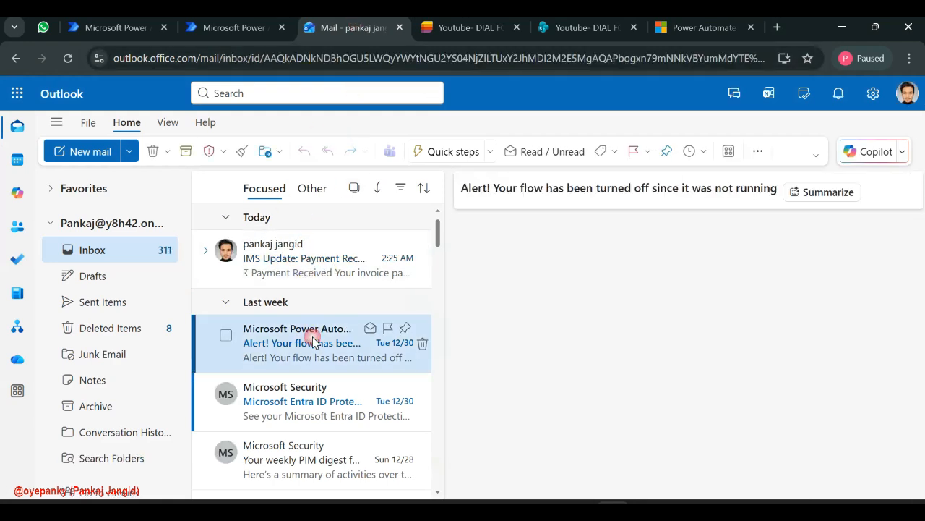
pyautogui.click(309, 248)
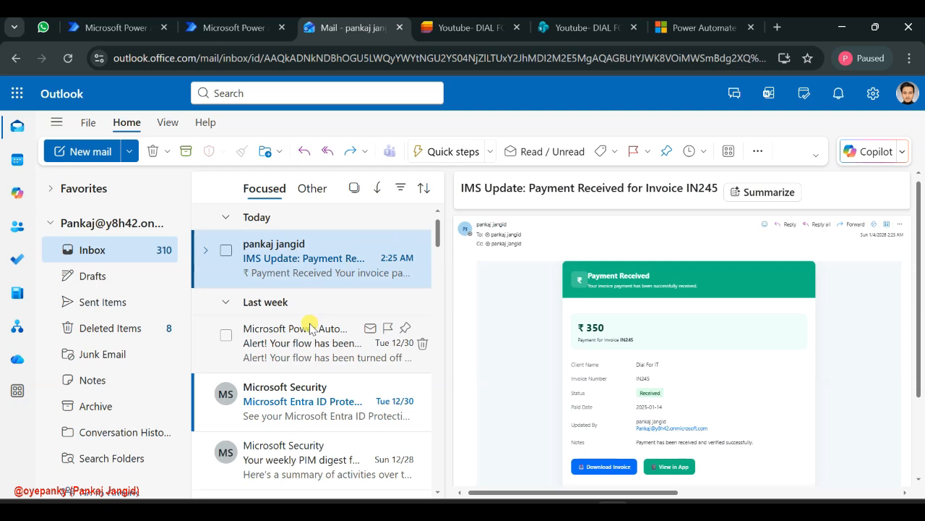
# Switch to the flow's details page in Power Automate and refresh its 28-day run history until the new run is listed
pyautogui.click(309, 326)
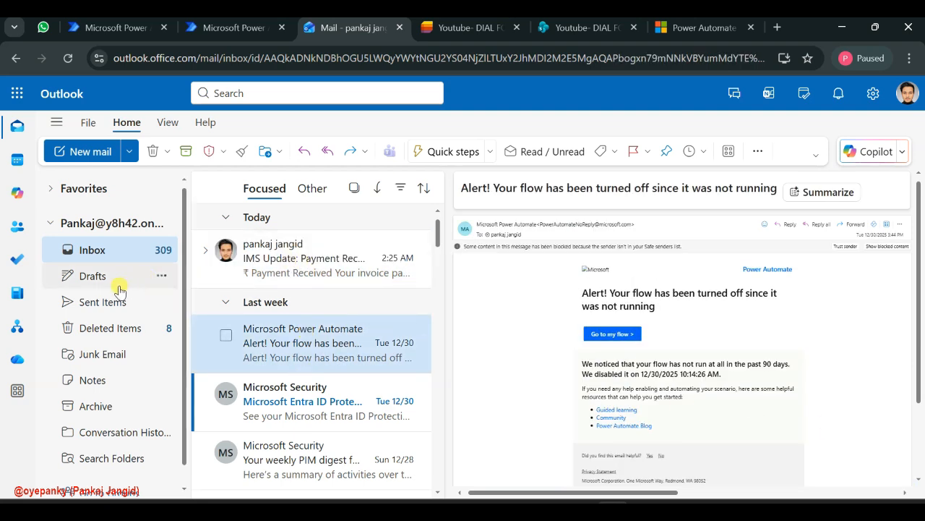
pyautogui.click(217, 29)
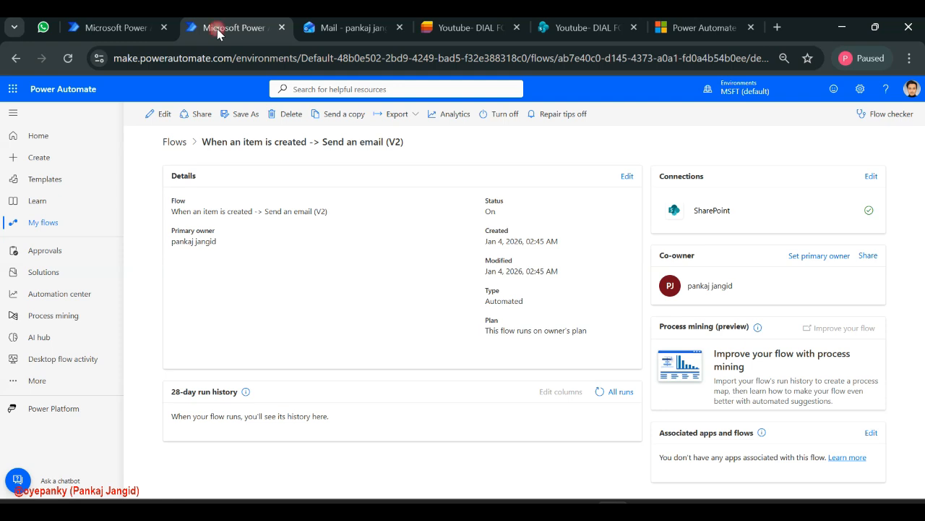
pyautogui.click(595, 396)
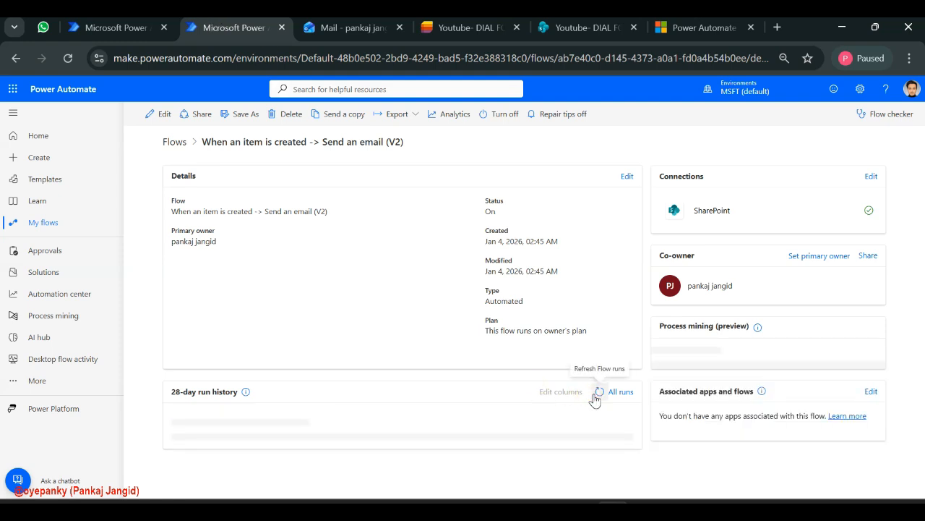
pyautogui.click(595, 396)
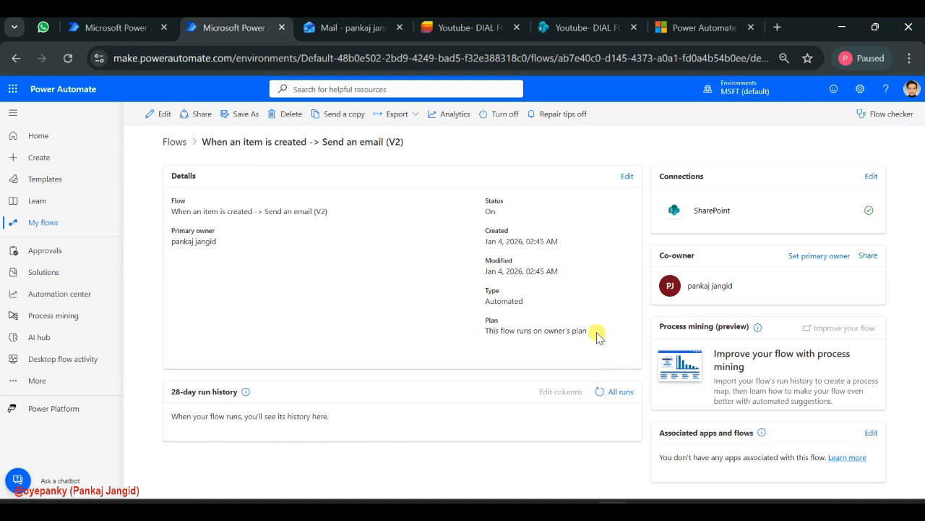
pyautogui.click(599, 395)
pyautogui.click(451, 404)
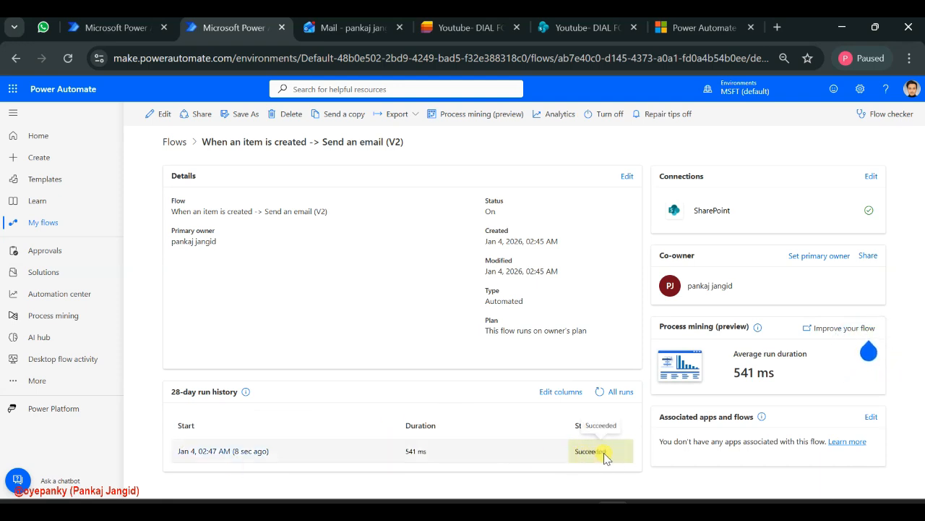
# Switch to Outlook, open the New Invoice Created - IN2489 email and check its invoice number, amount and status lines
pyautogui.click(353, 28)
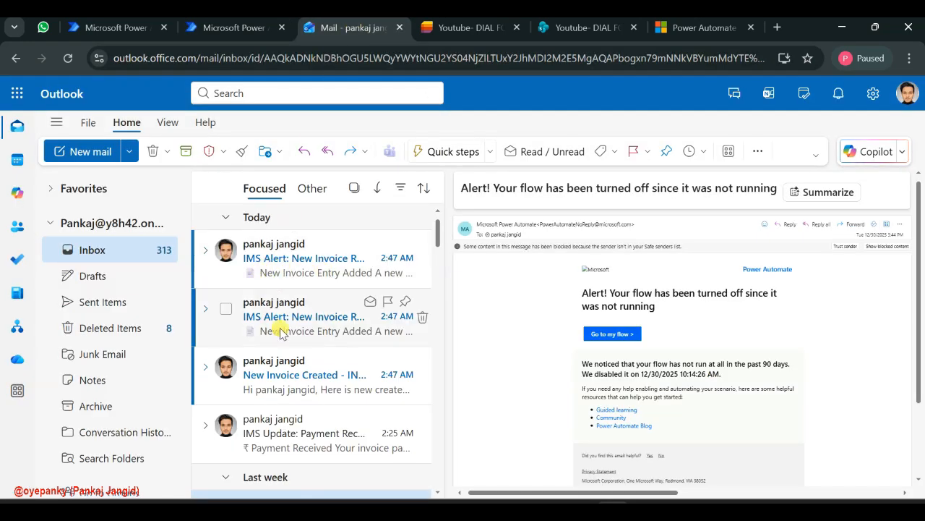
pyautogui.click(269, 375)
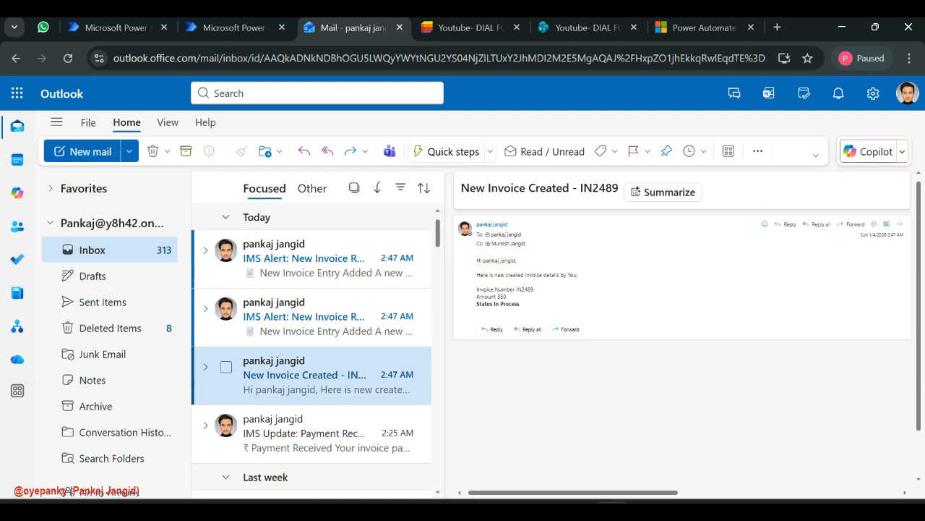
pyautogui.moveTo(483, 275); pyautogui.dragTo(556, 276)
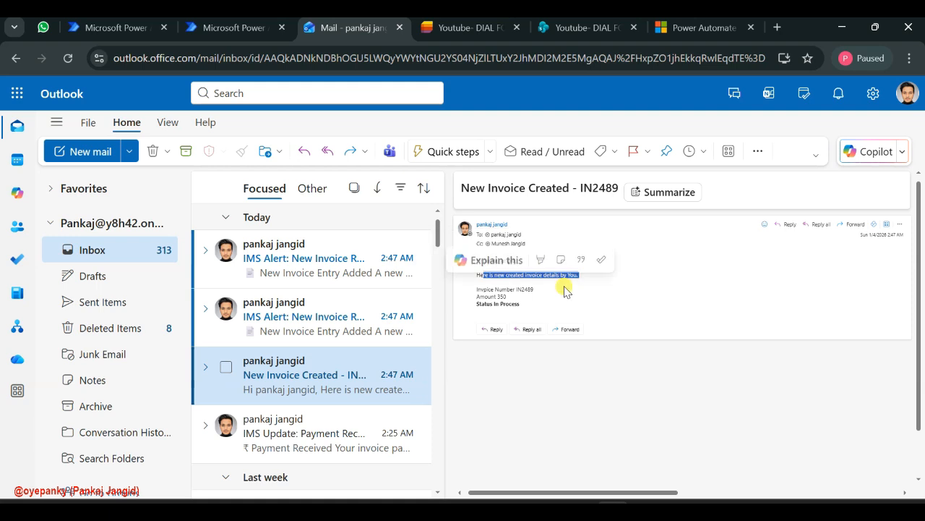
pyautogui.click(484, 291)
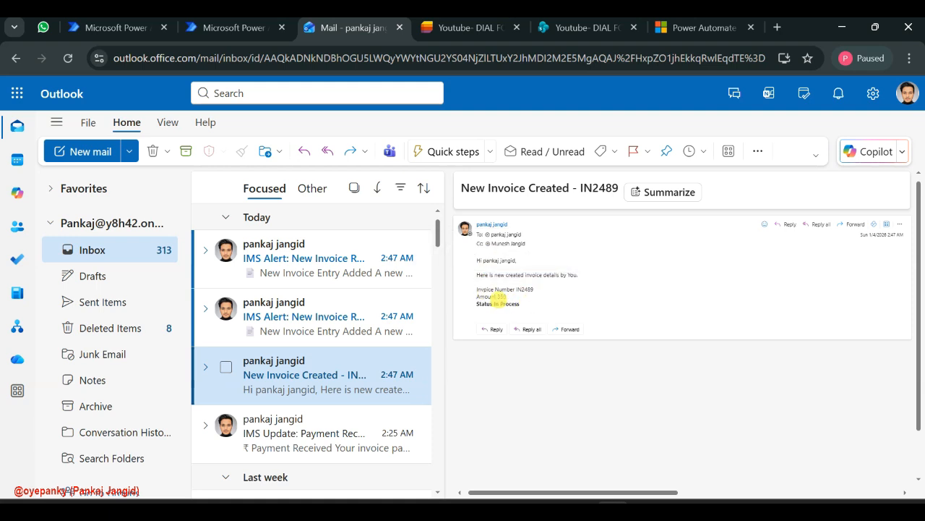
pyautogui.tripleClick(506, 303)
pyautogui.doubleClick(496, 304)
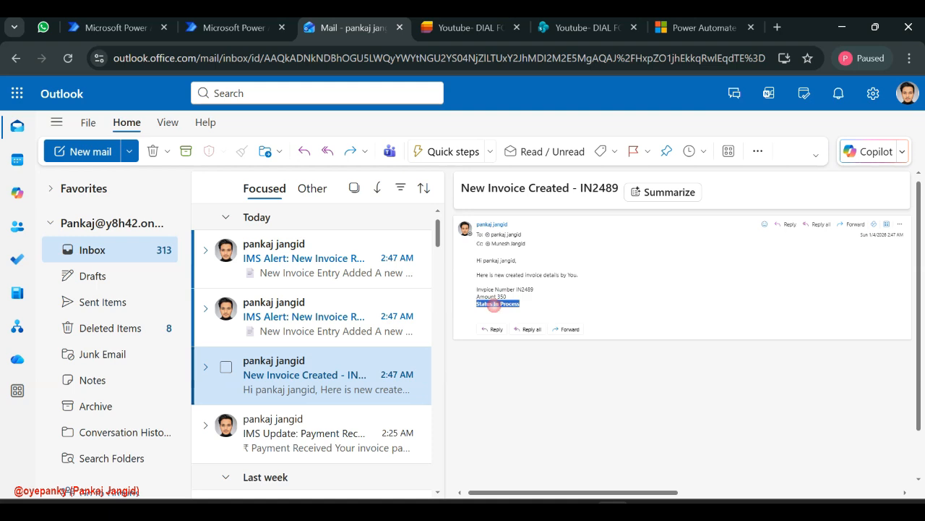
# Compare the two IMS Alert: New Invoice Record Added emails with the New Invoice Created - IN2489 email
pyautogui.click(300, 307)
pyautogui.scroll(-3, 653, 354)
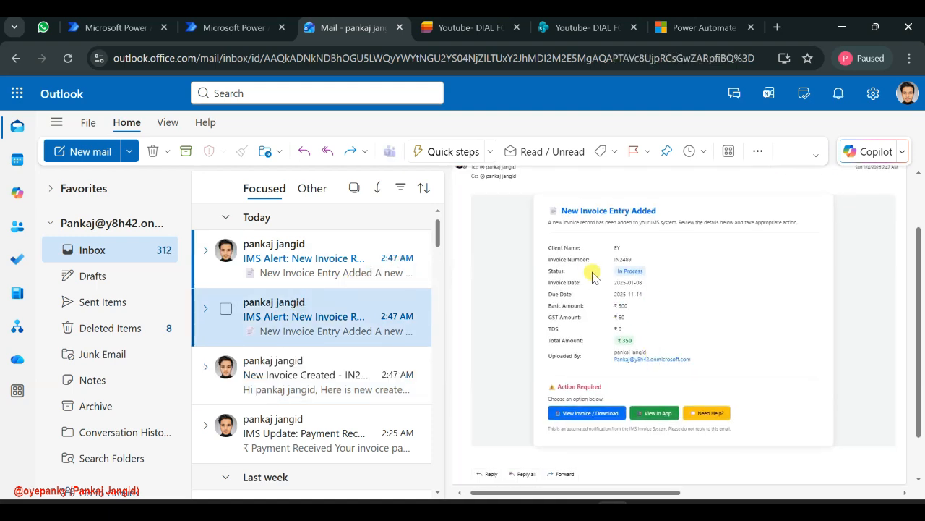
pyautogui.scroll(2, 571, 259)
pyautogui.scroll(-3, 571, 259)
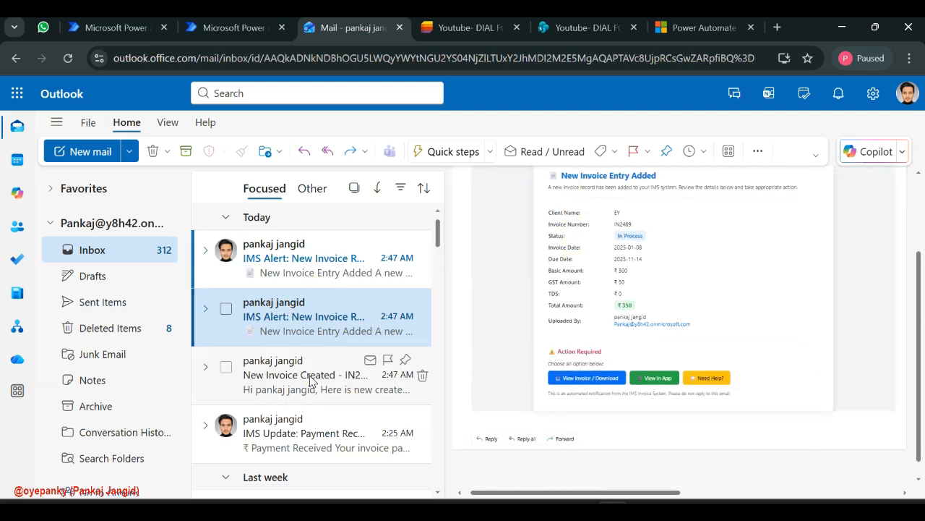
pyautogui.click(238, 402)
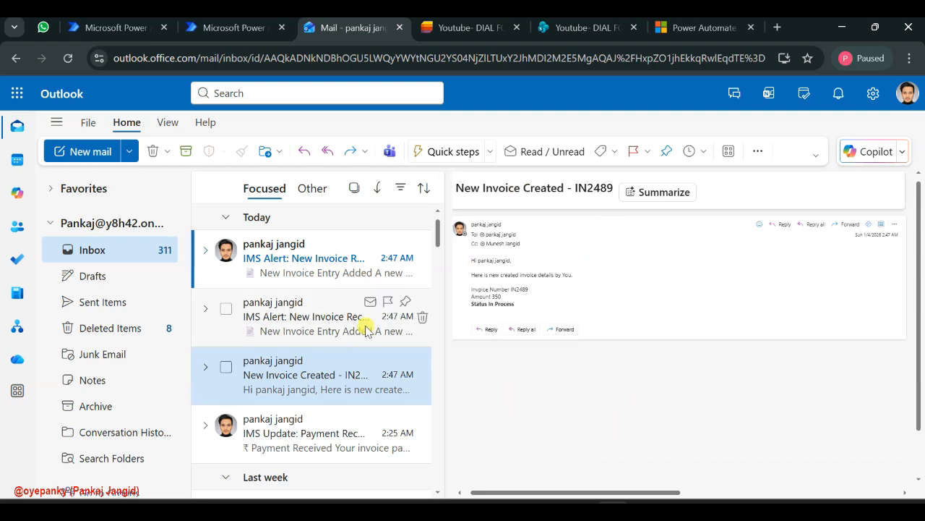
pyautogui.click(305, 324)
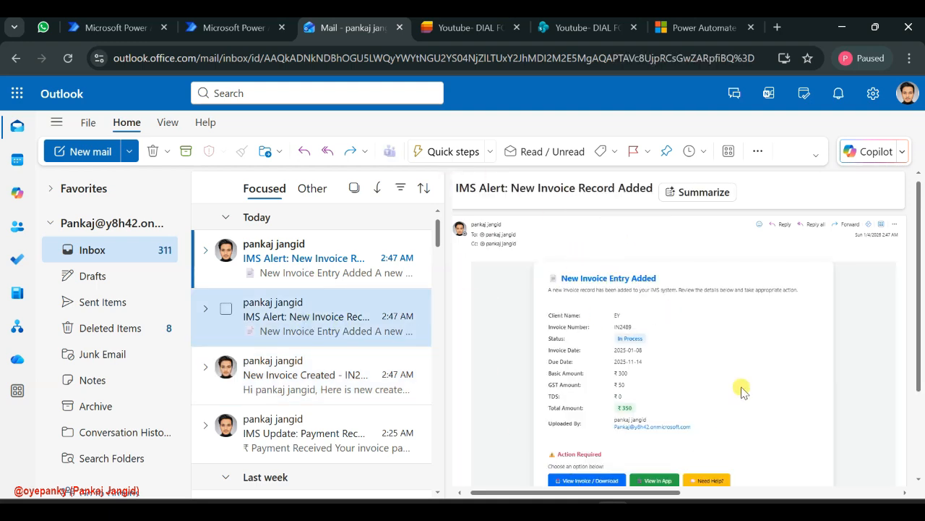
pyautogui.scroll(-2, 740, 387)
pyautogui.click(321, 275)
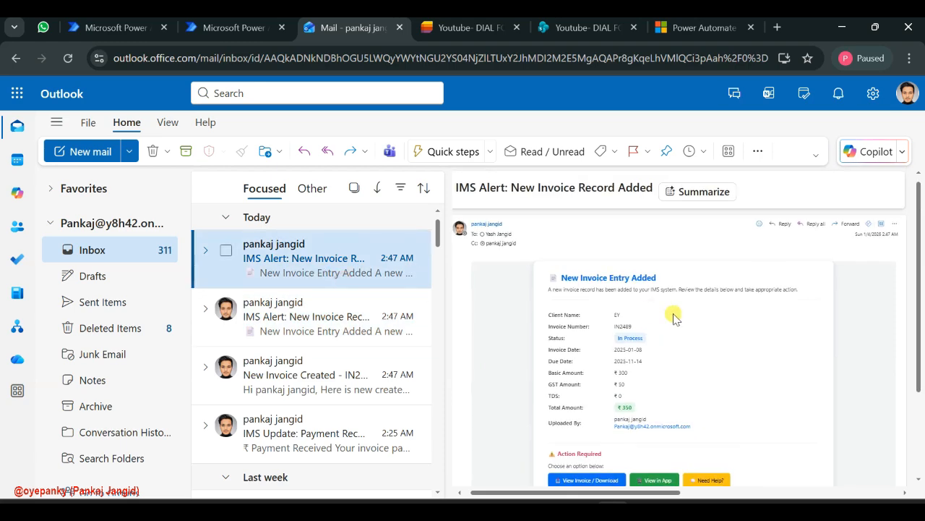
pyautogui.click(293, 367)
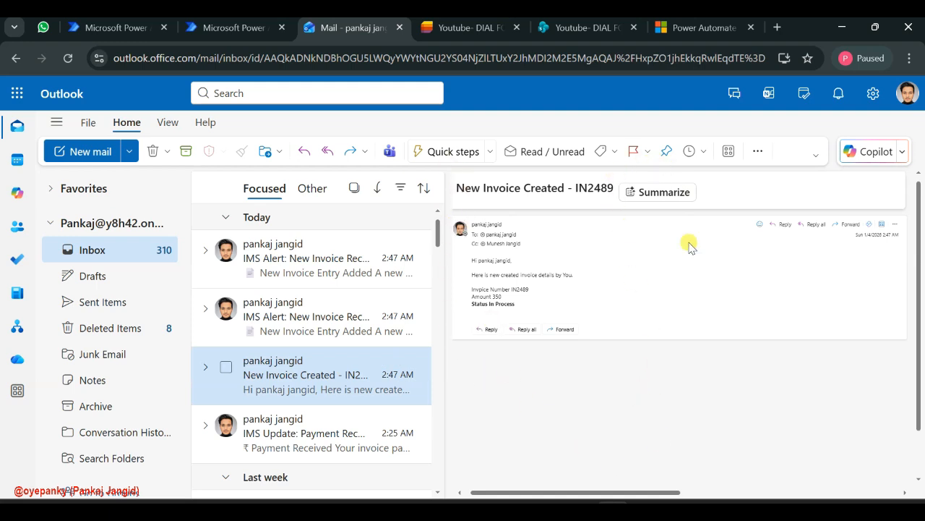
# Compare the IN2489 item in the IMS-InvoiceManage list with the details in the notification email
pyautogui.click(457, 29)
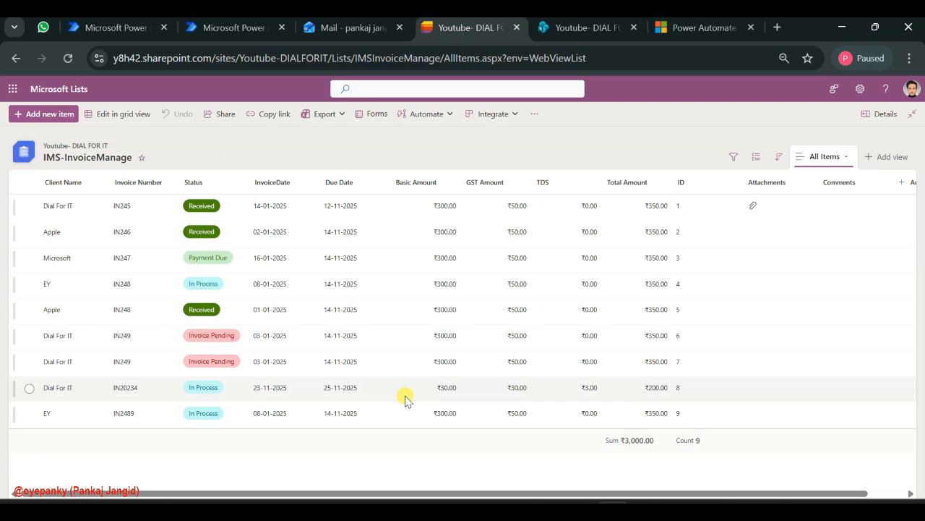
pyautogui.click(341, 35)
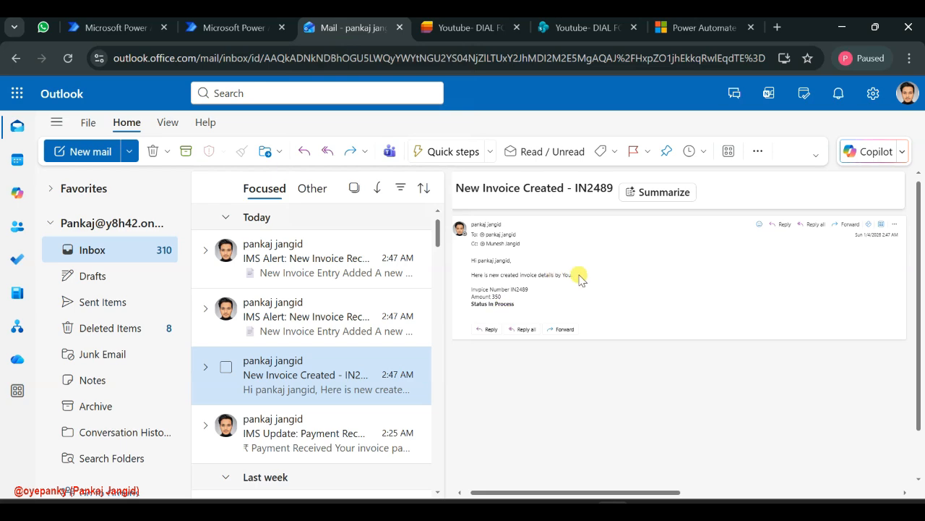
pyautogui.click(436, 35)
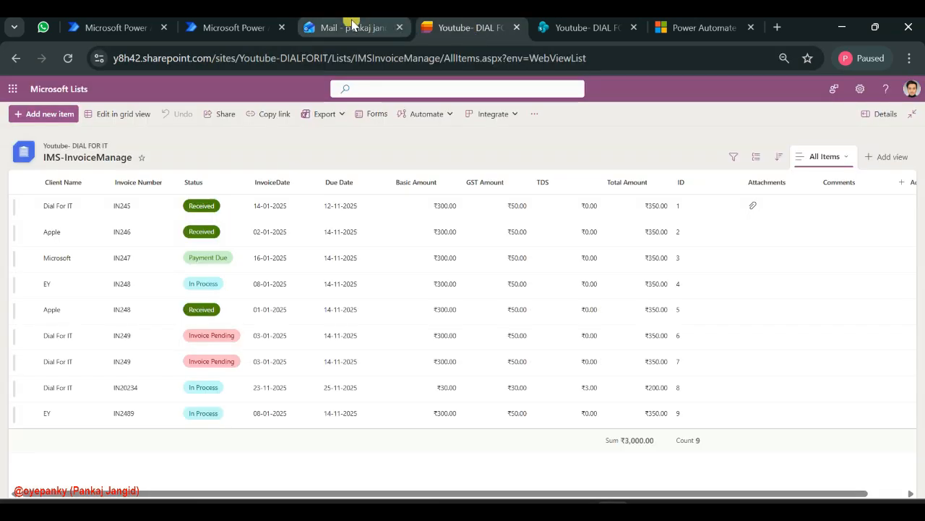
# Switch to Power Automate, open the flow for editing and turn off the new designer
pyautogui.click(233, 28)
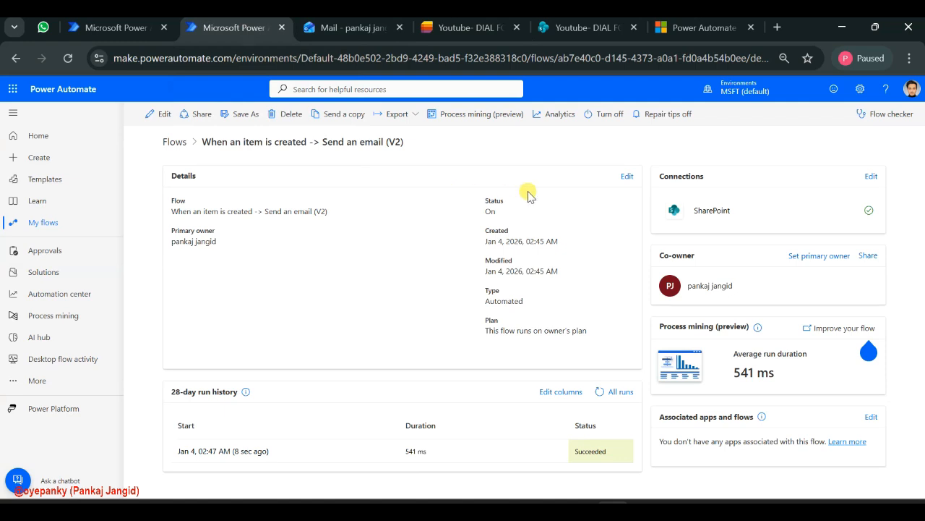
pyautogui.click(155, 117)
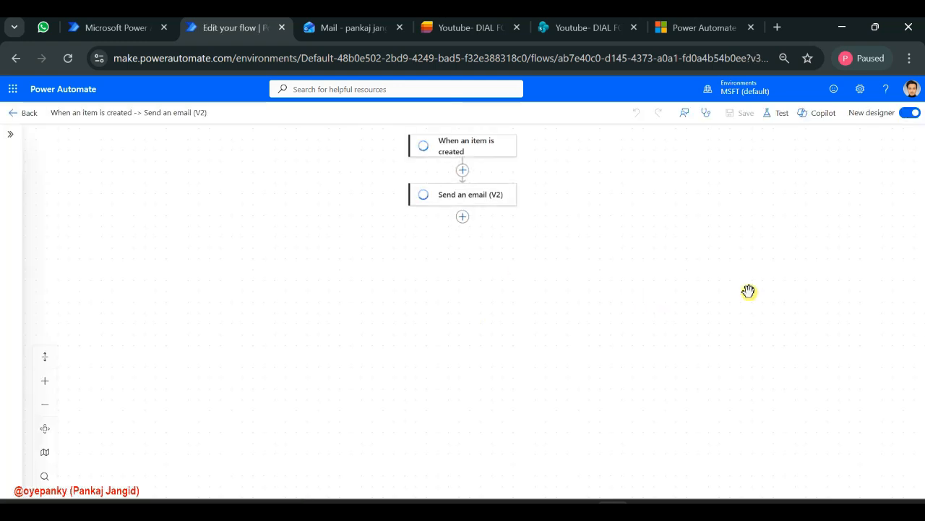
pyautogui.click(910, 116)
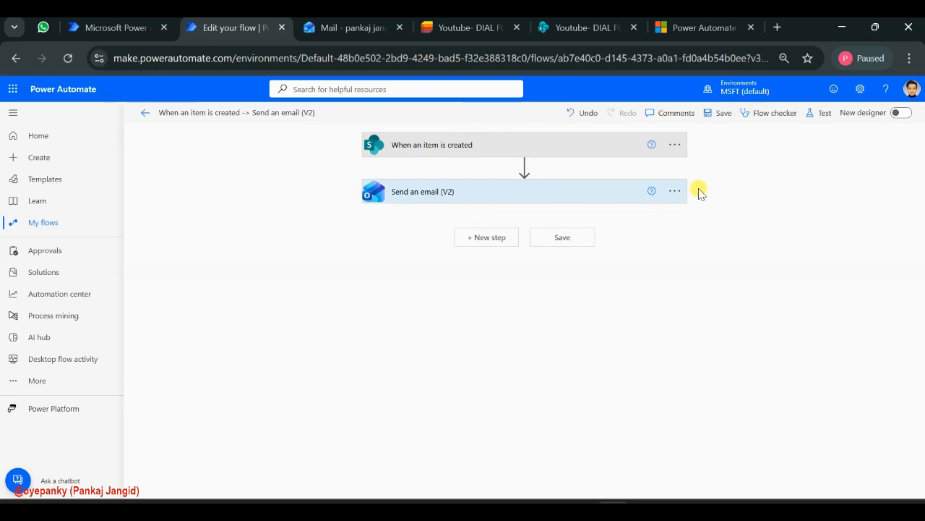
# Save and test the flow automatically with a recently used trigger, reusing the data of the earlier succeeded run
pyautogui.click(812, 116)
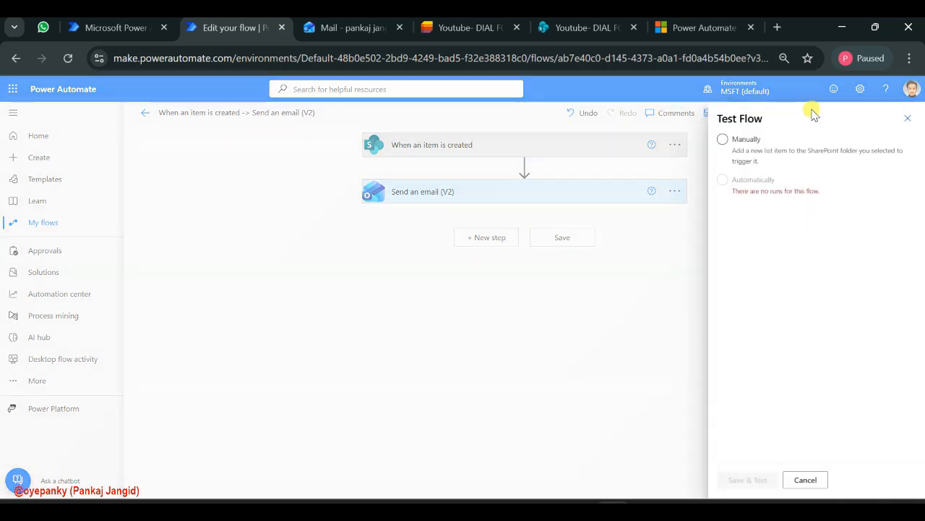
pyautogui.click(726, 180)
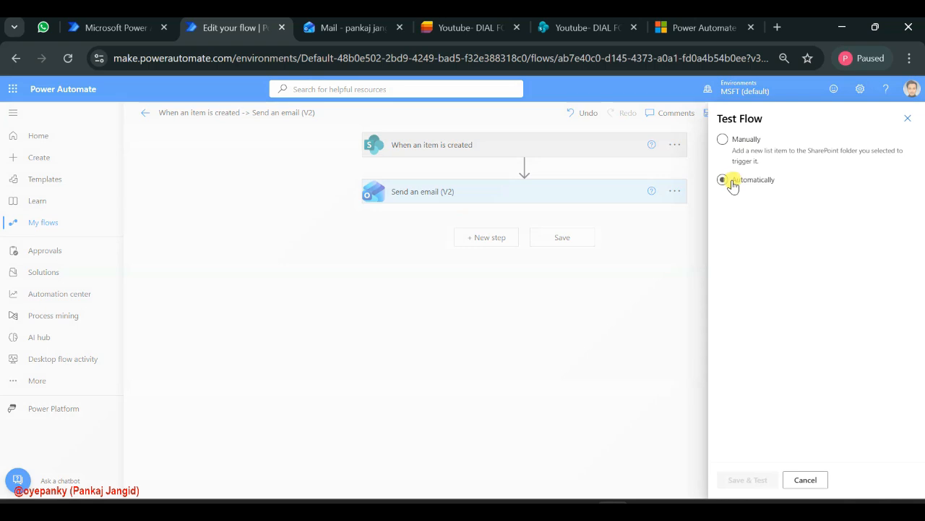
pyautogui.click(743, 201)
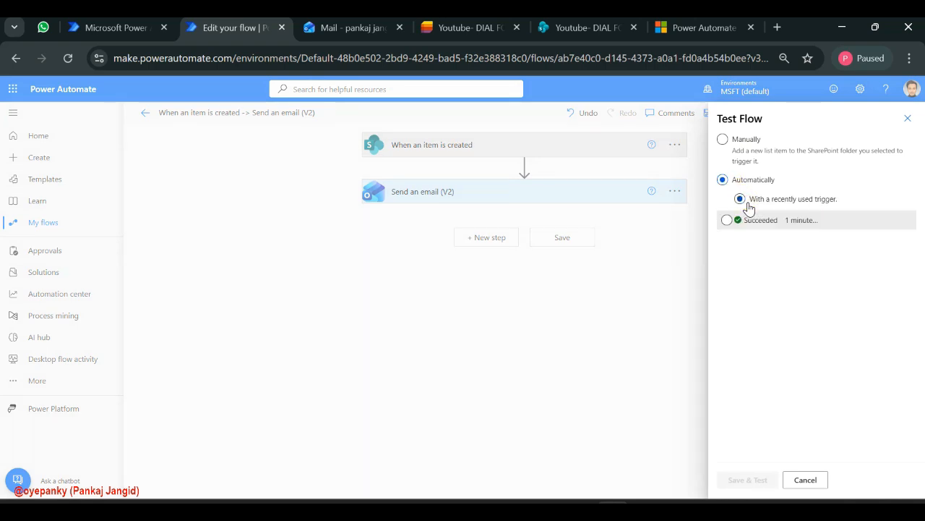
pyautogui.click(727, 220)
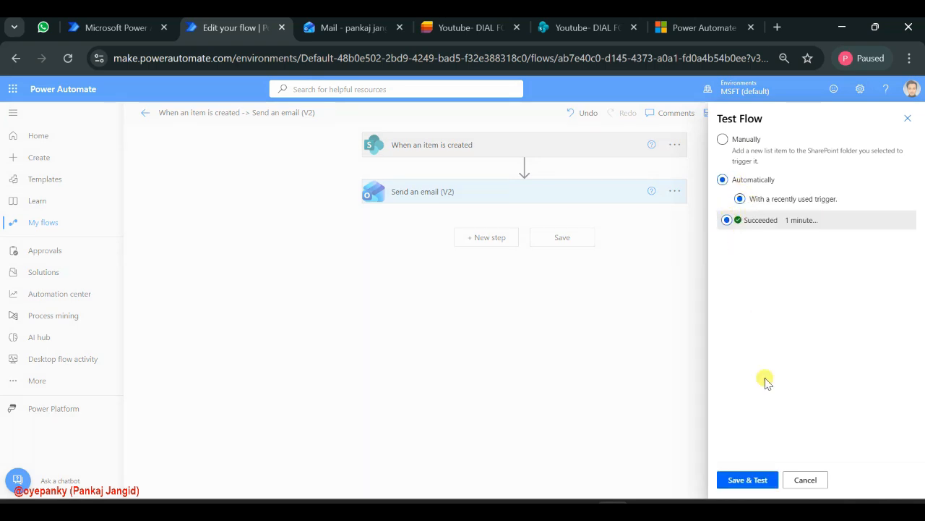
pyautogui.click(737, 481)
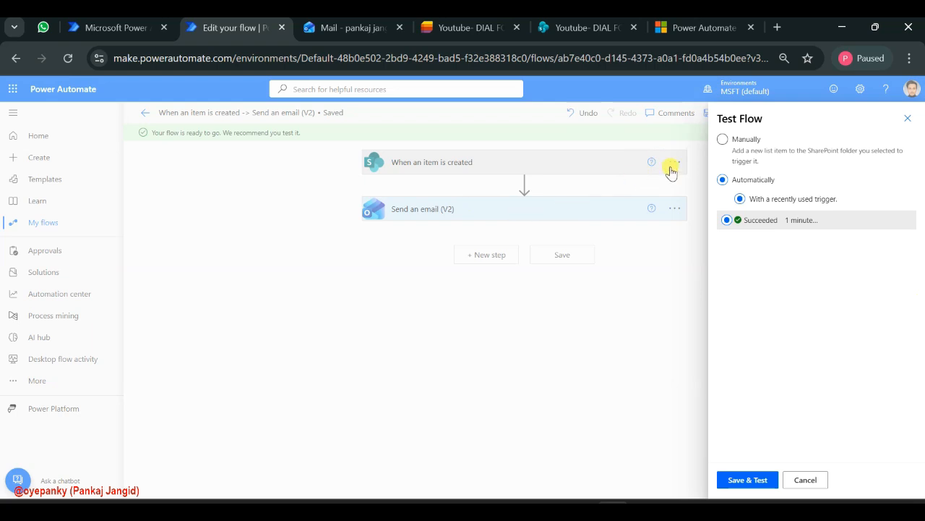
pyautogui.click(908, 118)
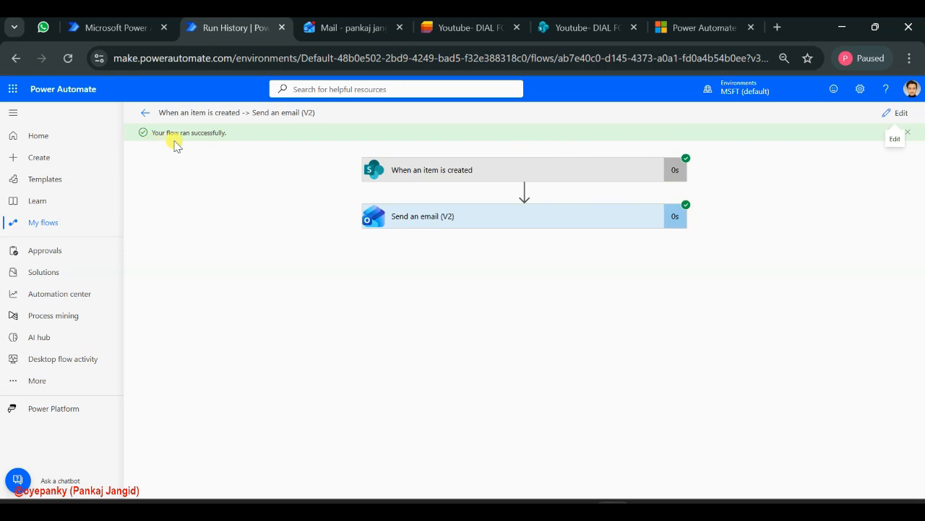
# Switch to Outlook, open the newest New Invoice Created - IN2489 email and check its recipients and body text
pyautogui.click(347, 29)
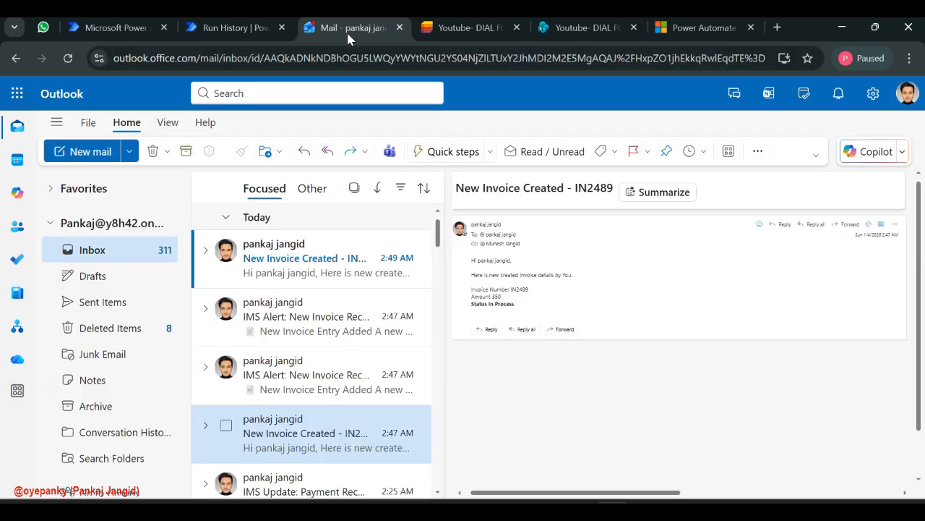
pyautogui.click(274, 264)
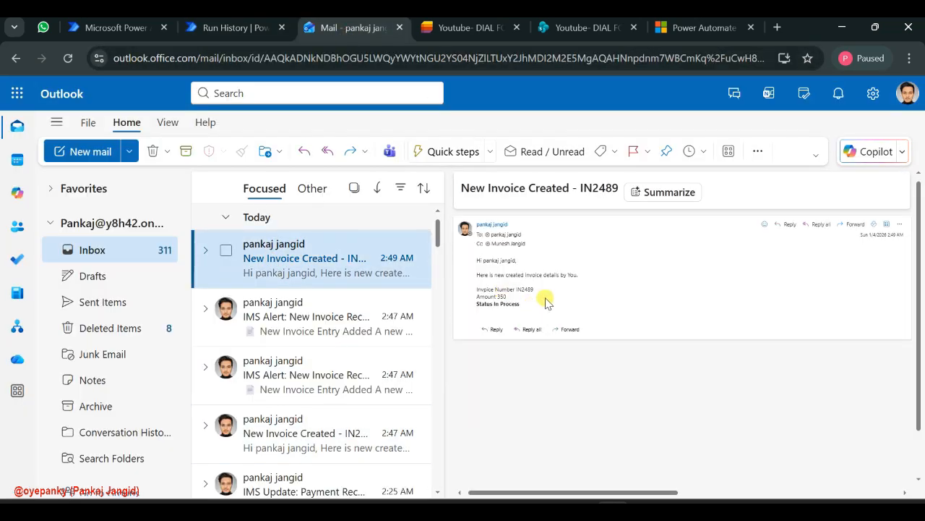
pyautogui.moveTo(539, 312); pyautogui.dragTo(458, 225)
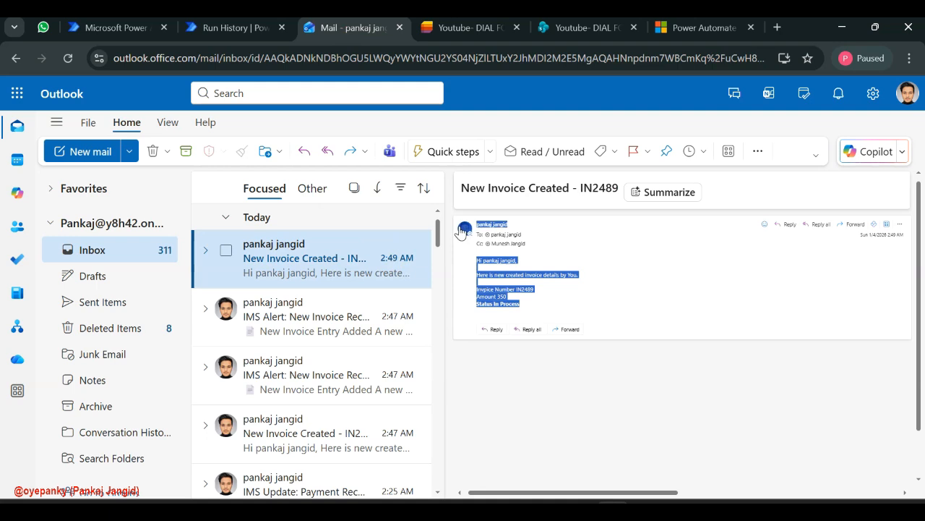
pyautogui.click(516, 296)
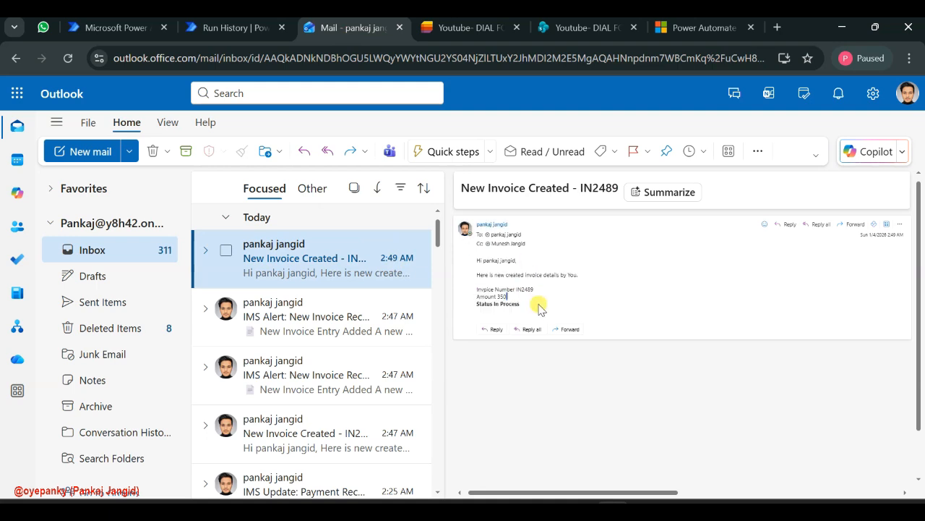
pyautogui.moveTo(504, 303); pyautogui.dragTo(452, 233)
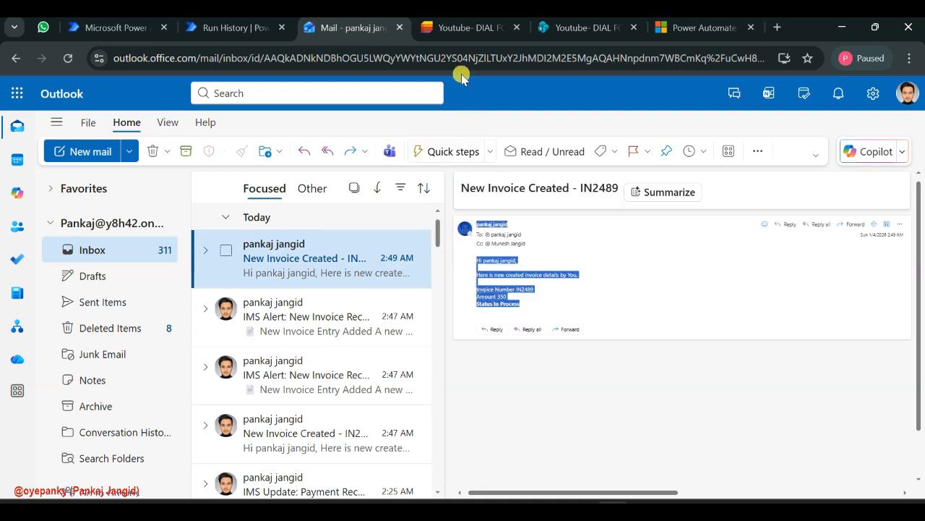
pyautogui.click(873, 483)
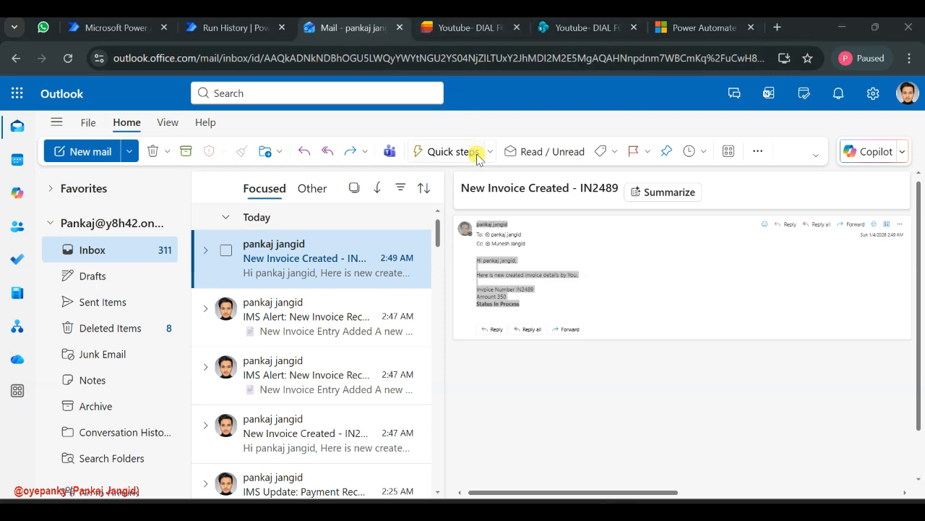
pyautogui.click(561, 265)
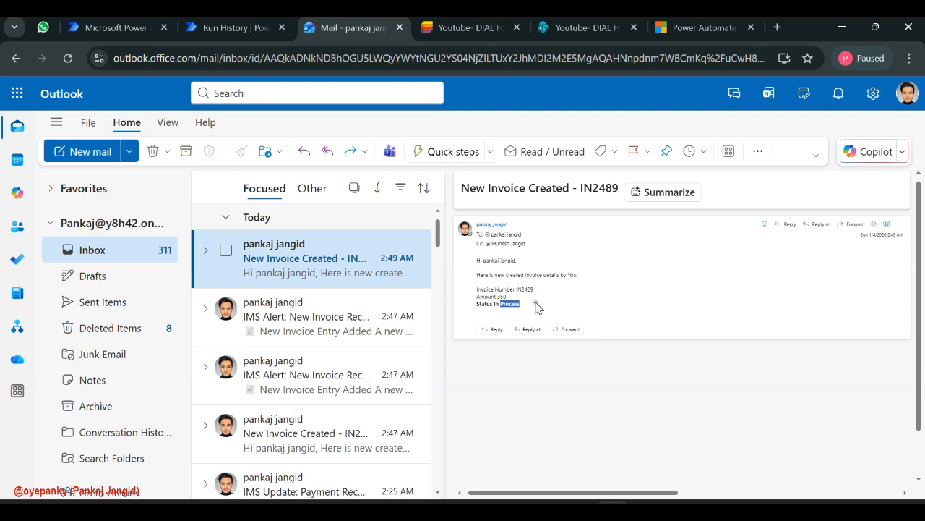
# Switch back to Power Automate, reopen the tested flow in the editor and open its name for editing
pyautogui.click(231, 32)
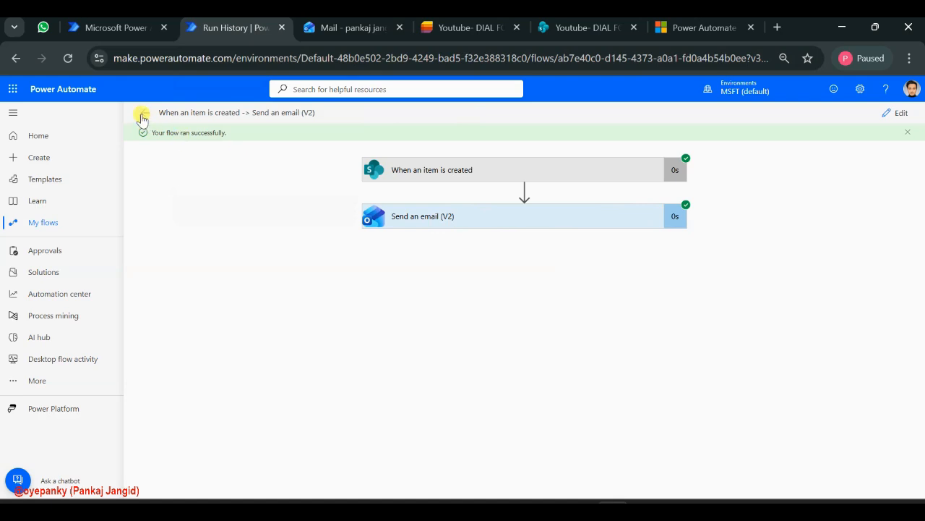
pyautogui.click(895, 115)
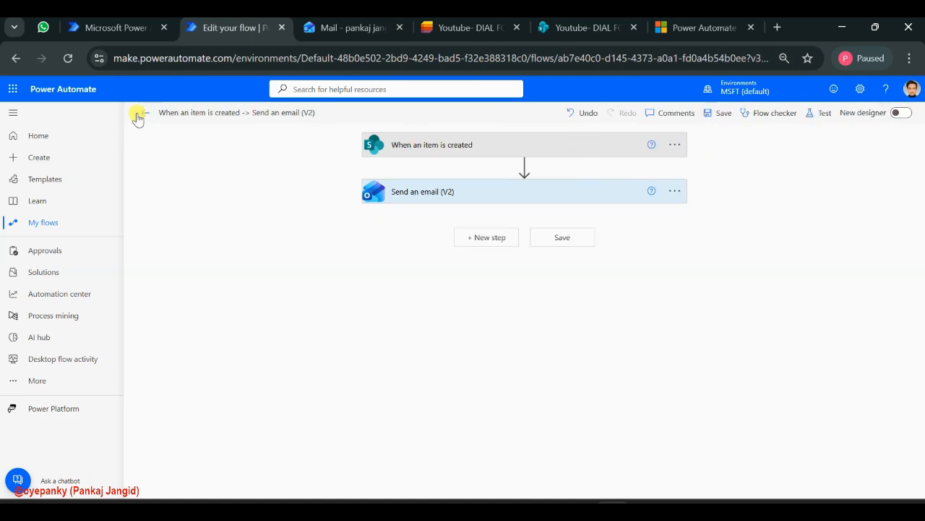
pyautogui.click(180, 114)
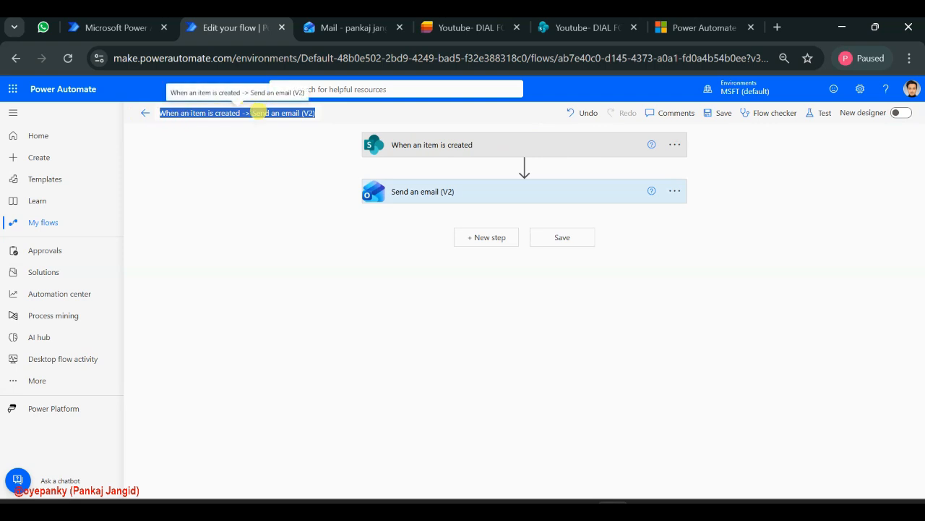